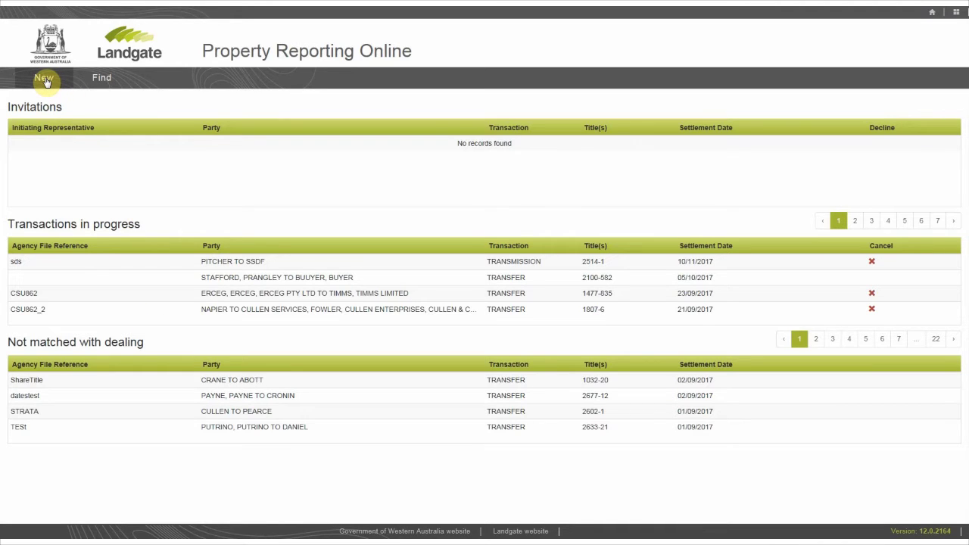
# Start a new TRANSFER transaction with agency file reference TRAINING
pyautogui.click(44, 79)
pyautogui.click(74, 190)
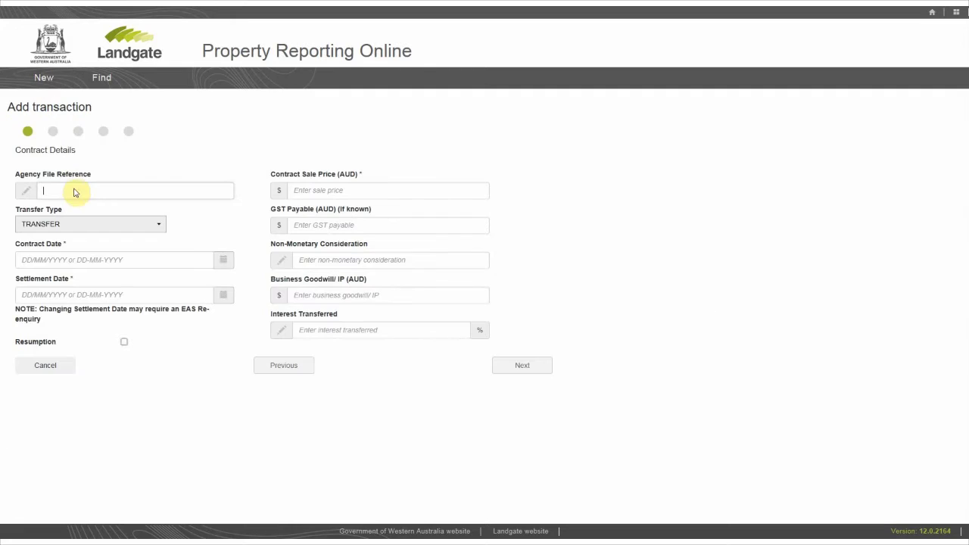
pyautogui.write('TRAINING')
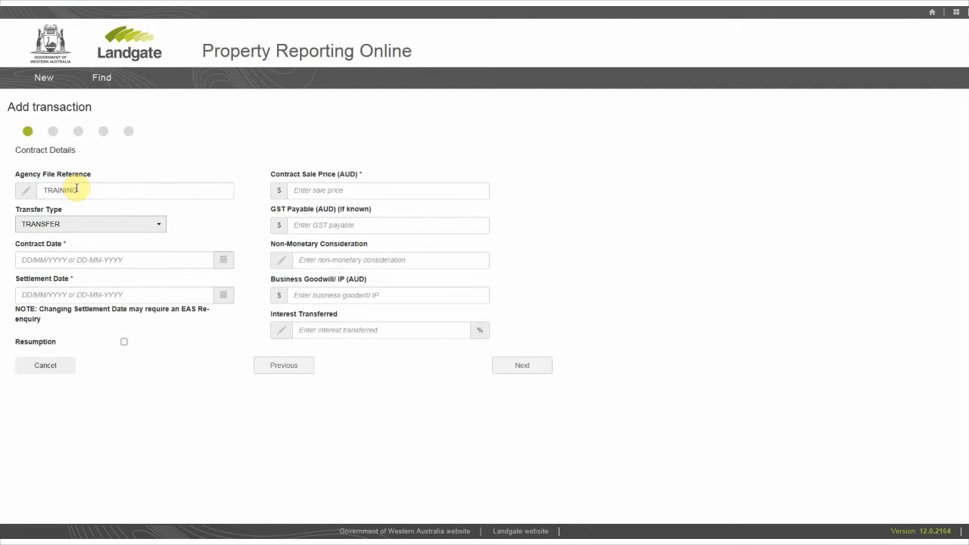
pyautogui.click(80, 226)
pyautogui.click(80, 243)
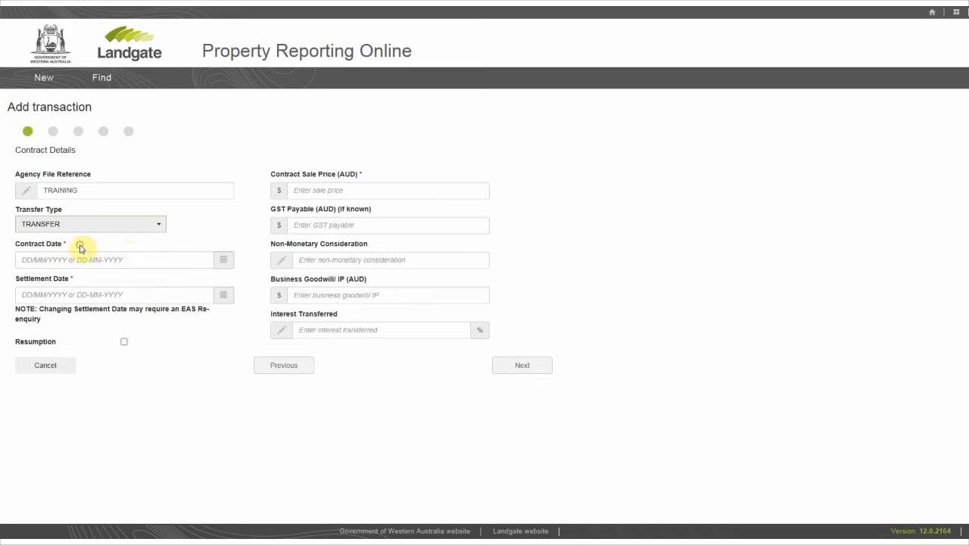
# Pick the contract date, set settlement to 06/09/2017, and enter sale price 500000
pyautogui.click(224, 262)
pyautogui.click(27, 305)
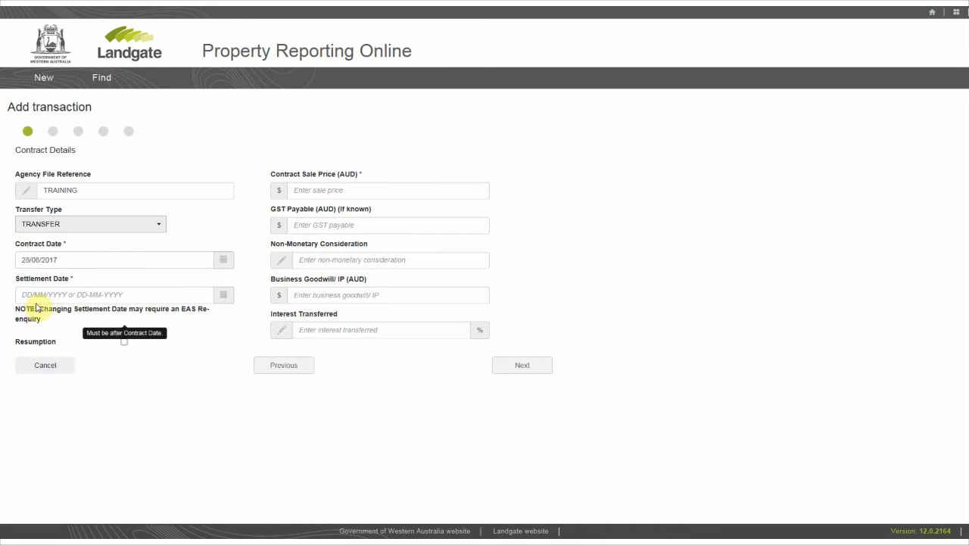
pyautogui.click(223, 295)
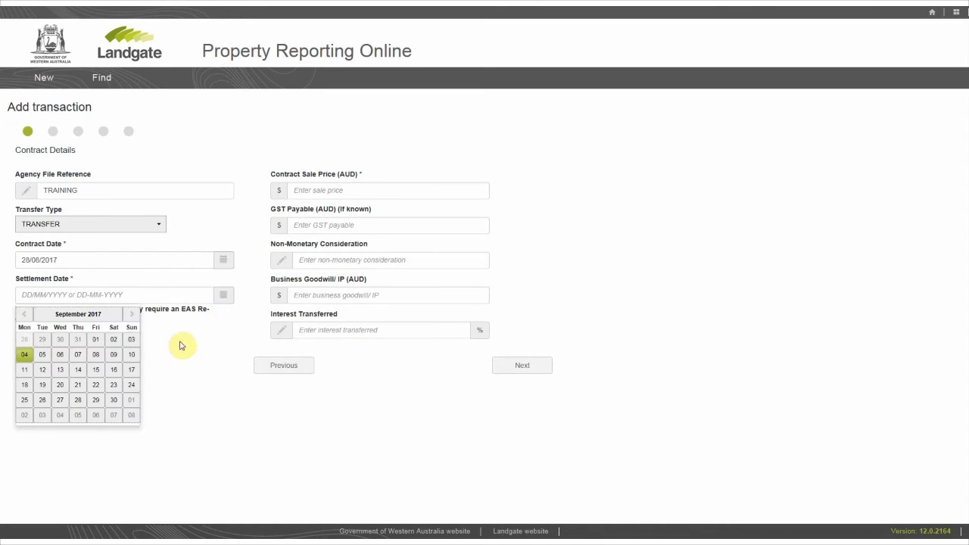
pyautogui.click(60, 355)
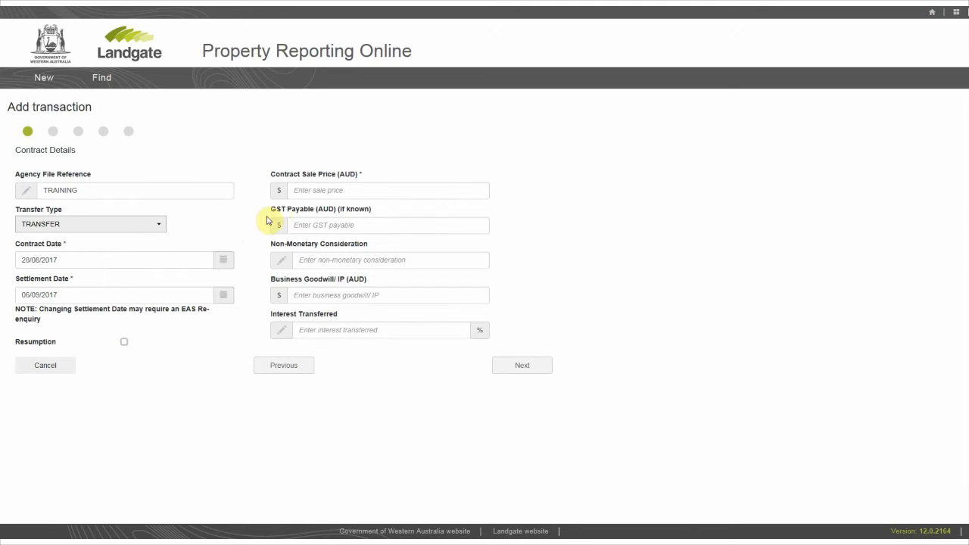
pyautogui.click(300, 191)
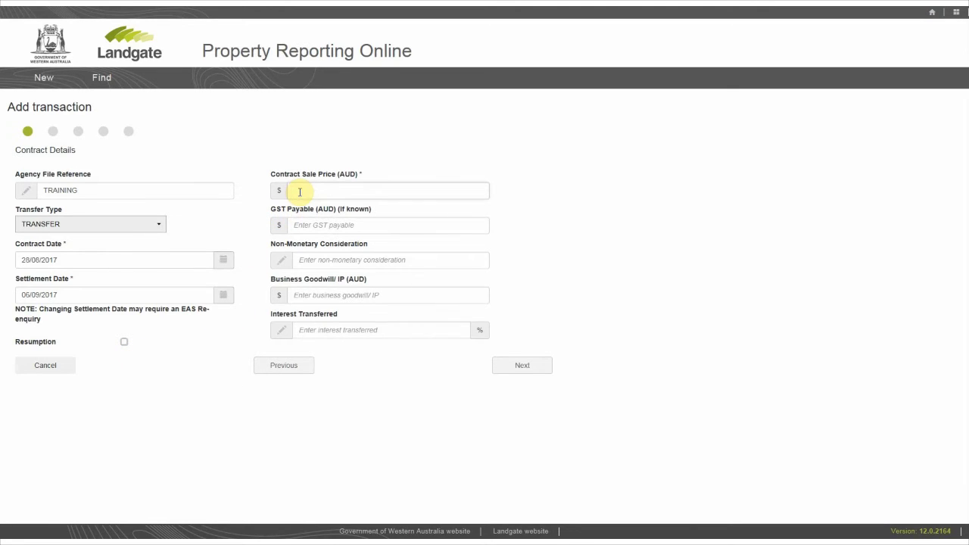
pyautogui.write('500000')
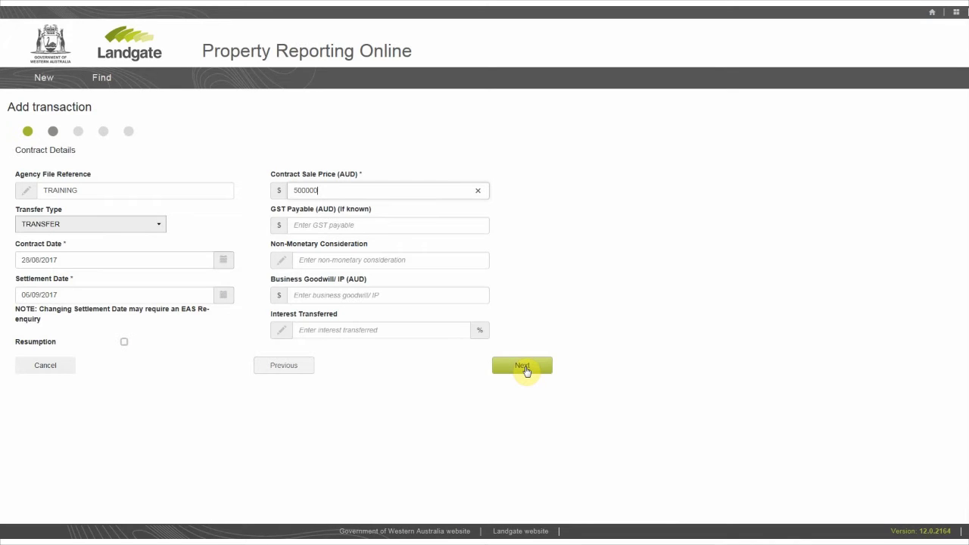
# Look up title 1814-536 by volume and folio and add lot 752/D61765 to the transaction
pyautogui.click(524, 368)
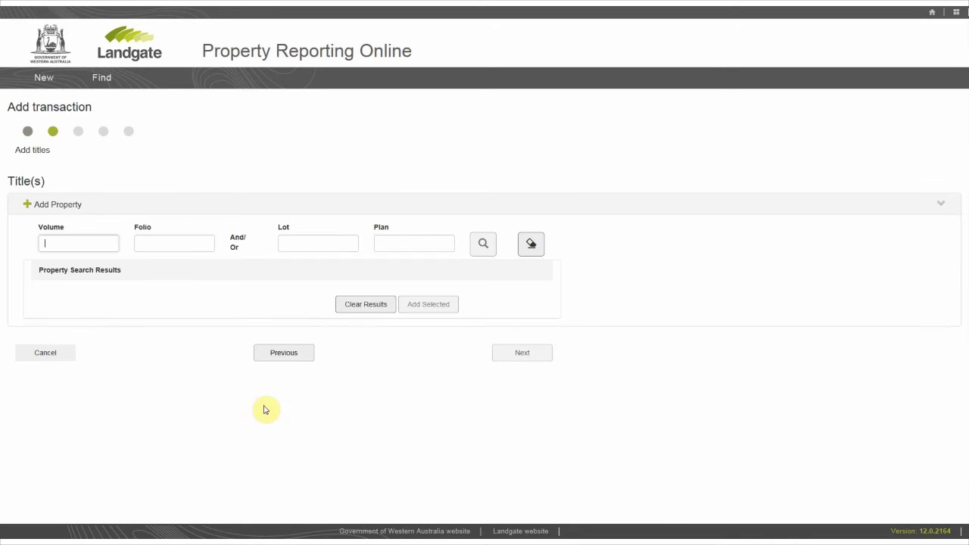
pyautogui.write('1644')
pyautogui.press('Tab')
pyautogui.write('536')
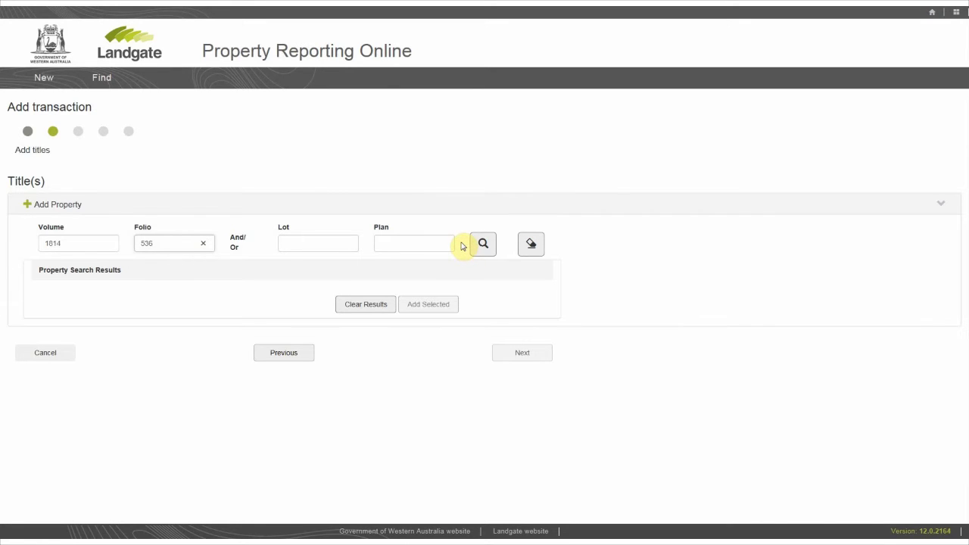
pyautogui.click(482, 245)
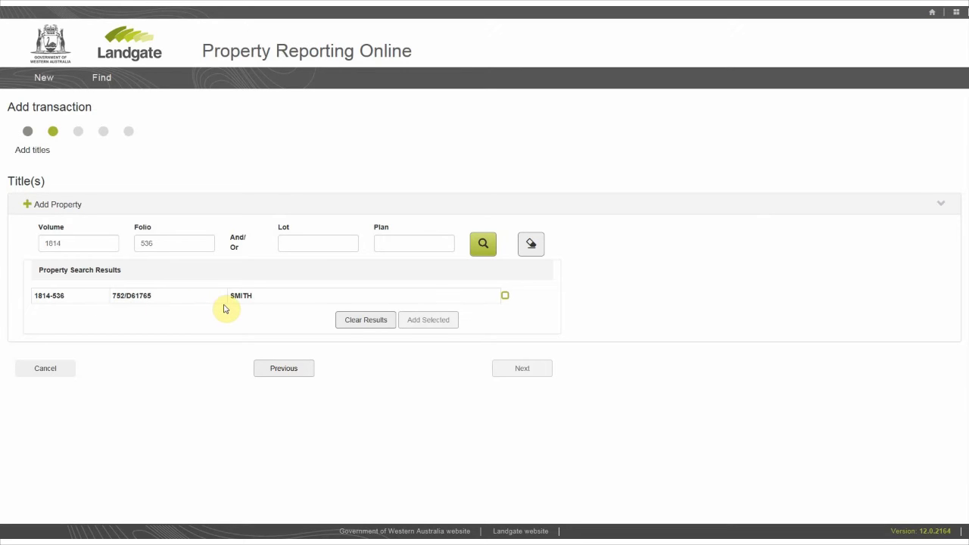
pyautogui.click(505, 295)
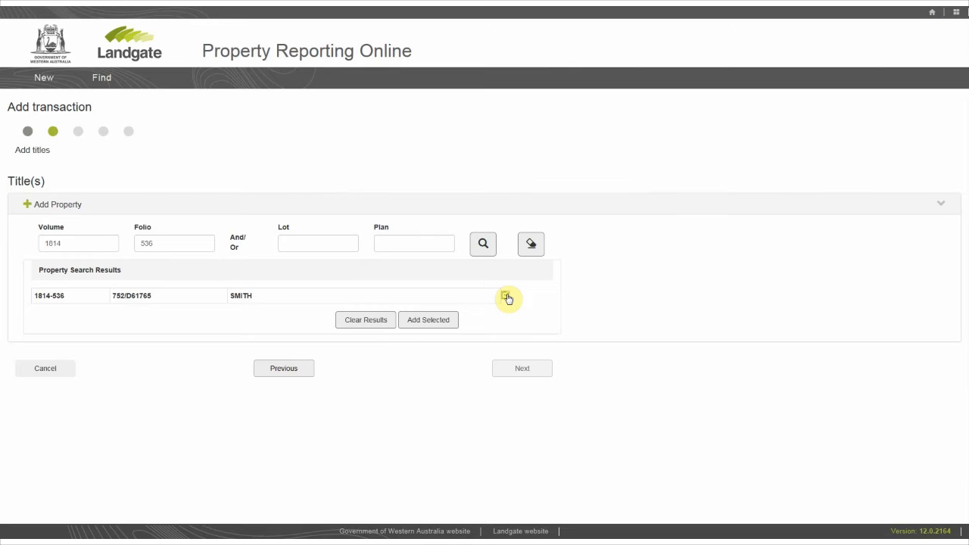
pyautogui.click(430, 324)
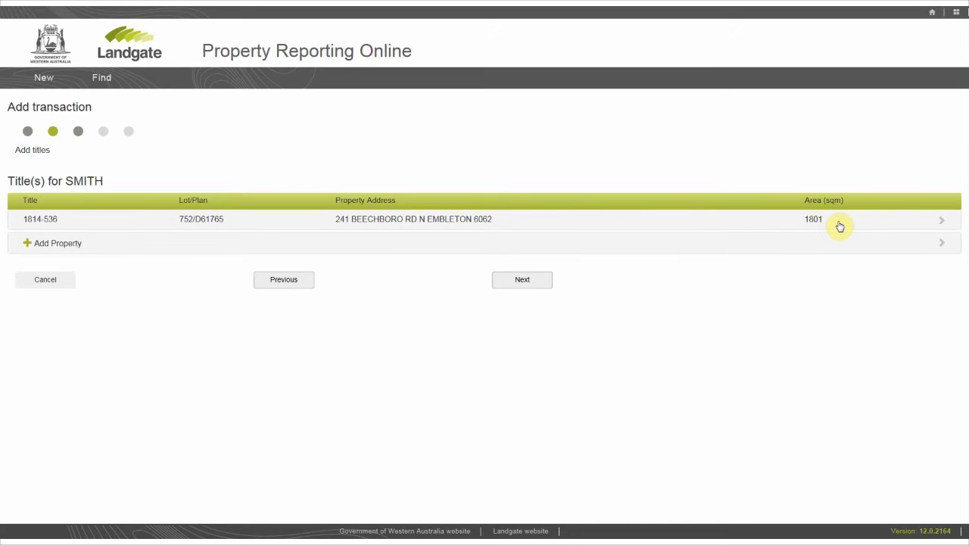
# Mark title 1814-536's land usage as Residential and Rental, then continue to Proprietors
pyautogui.click(555, 227)
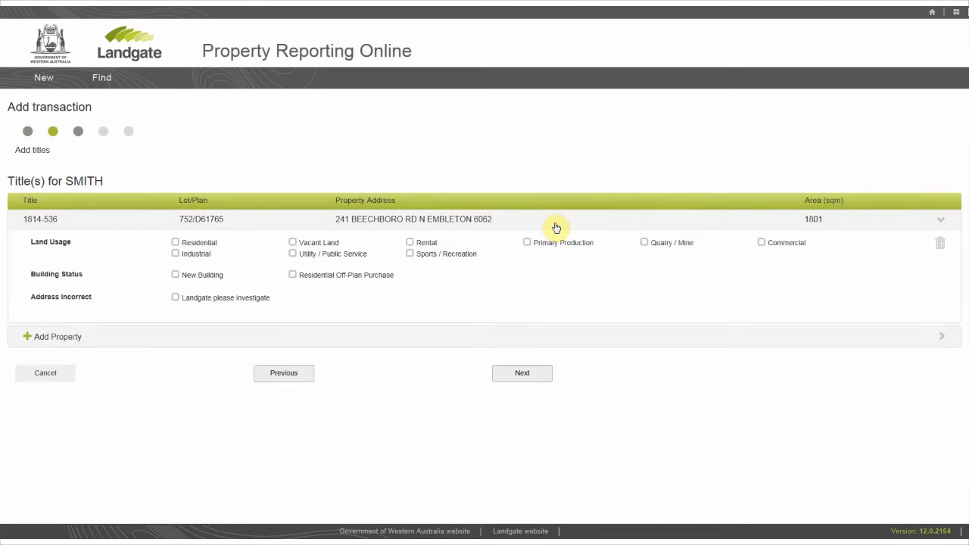
pyautogui.click(176, 243)
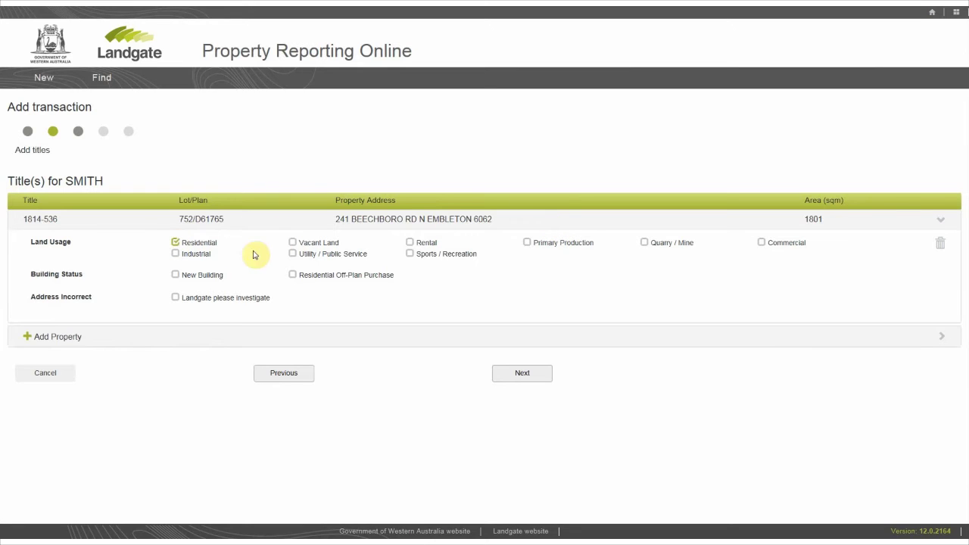
pyautogui.click(409, 242)
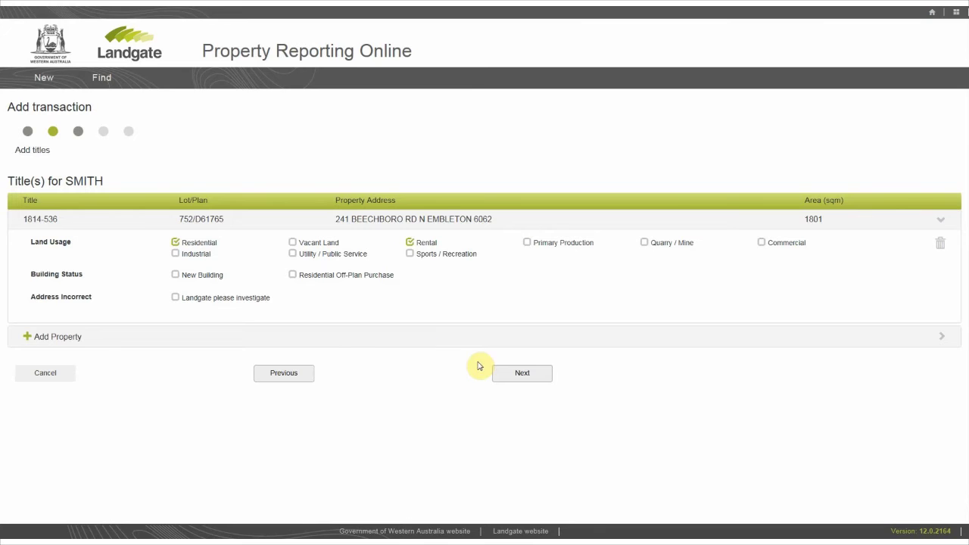
pyautogui.click(522, 372)
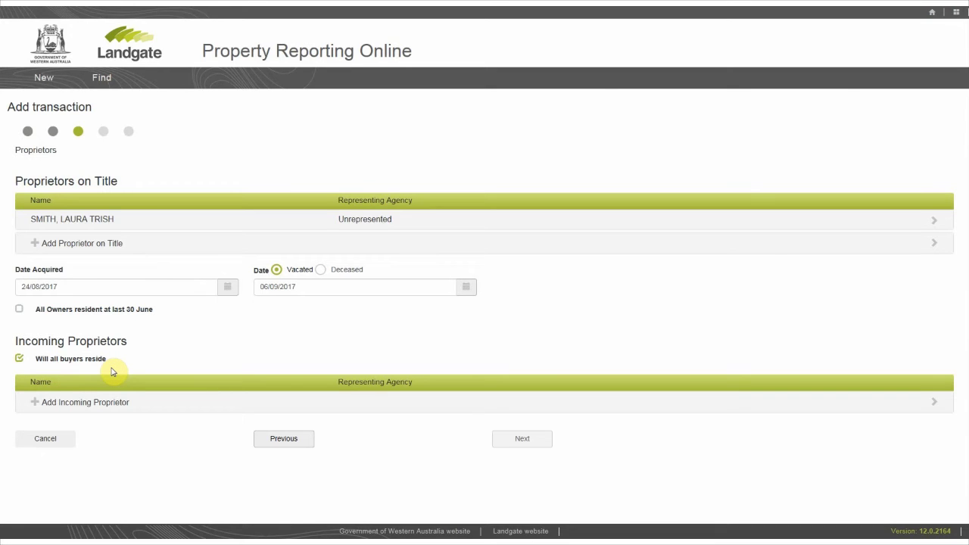
# Add an unrepresented Individual incoming proprietor by entering their surname
pyautogui.click(111, 407)
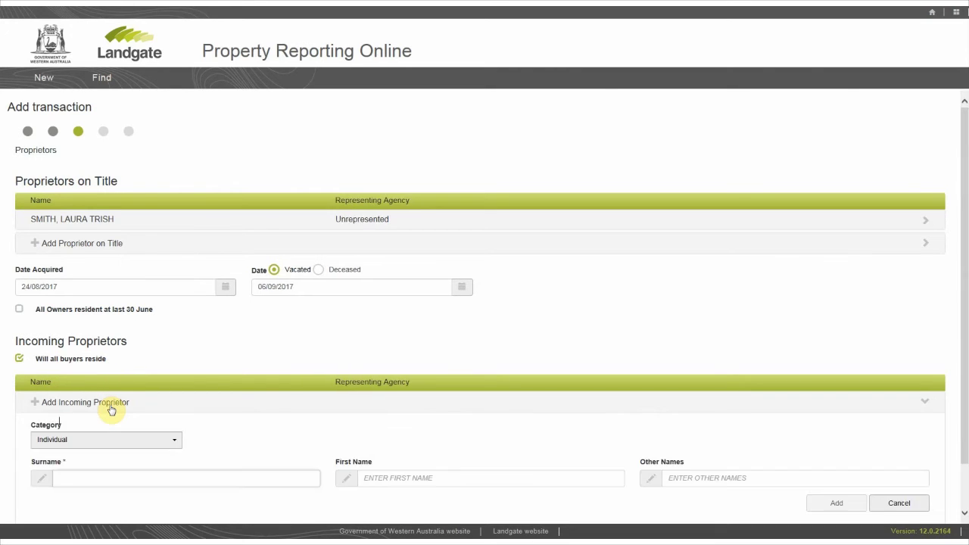
pyautogui.click(172, 443)
pyautogui.click(144, 347)
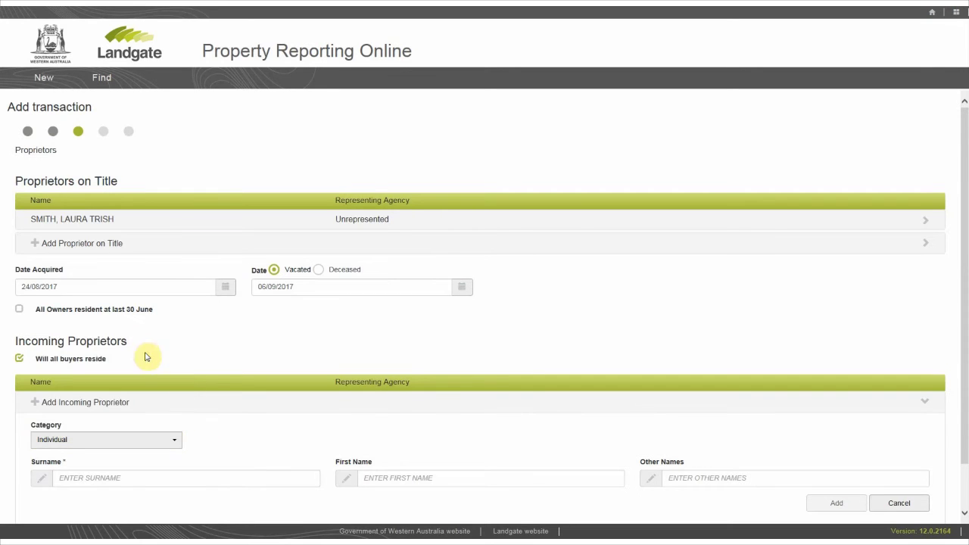
pyautogui.scroll(-2, 212, 416)
pyautogui.click(168, 424)
pyautogui.write('TAN')
pyautogui.press('Tab')
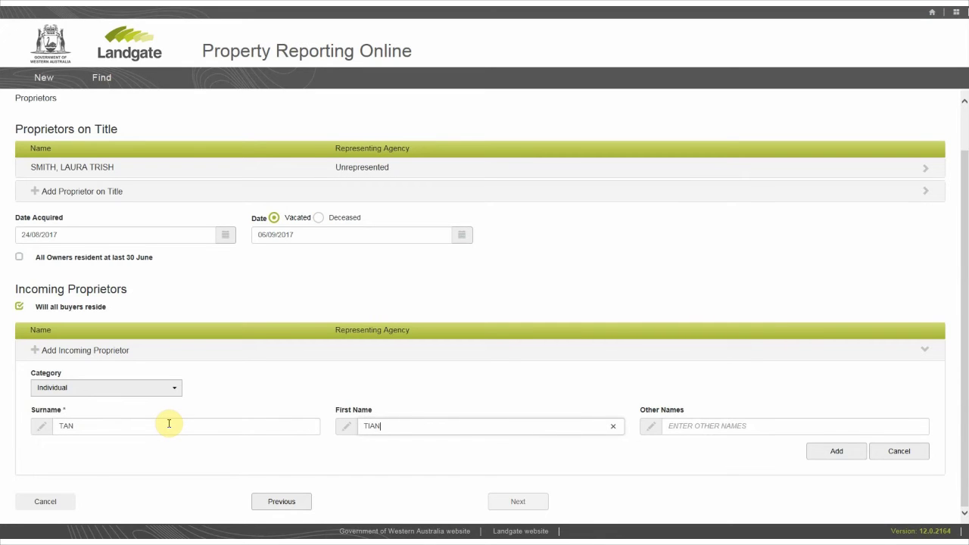
pyautogui.press('Tab')
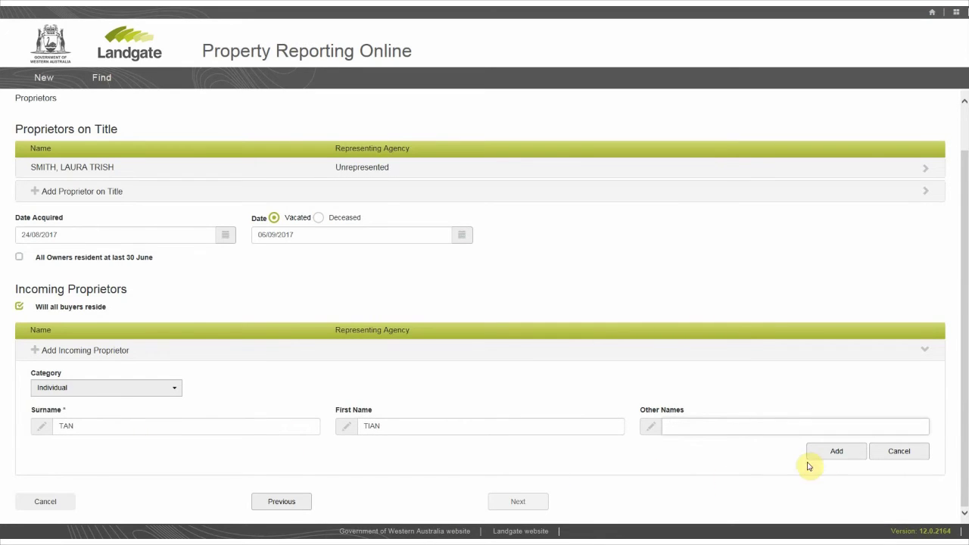
pyautogui.click(833, 452)
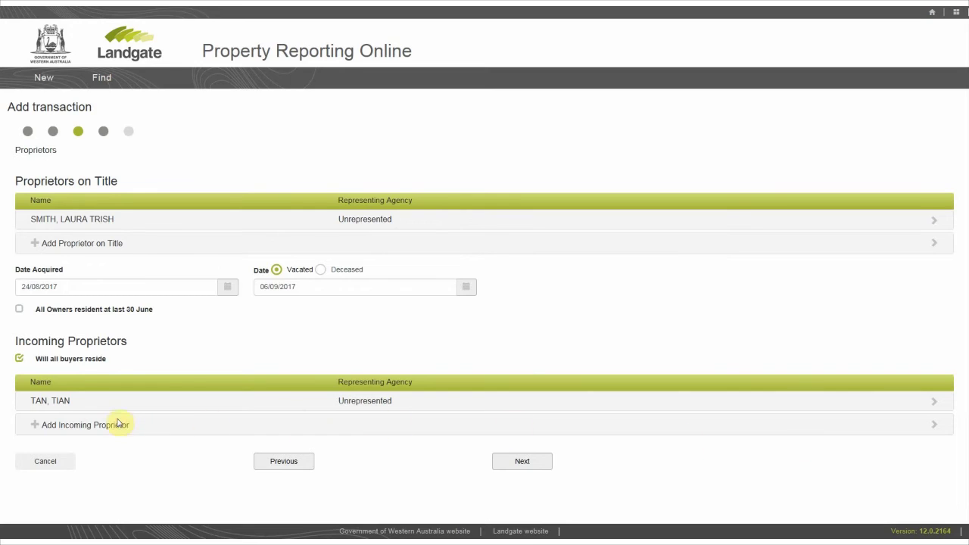
# Add a second Individual incoming proprietor with their surname and first name
pyautogui.click(74, 424)
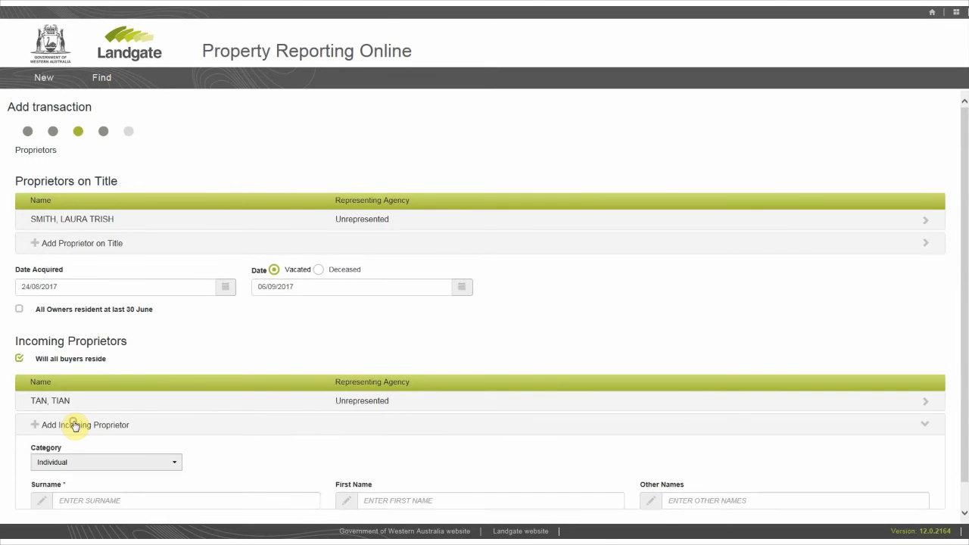
pyautogui.click(73, 462)
pyautogui.click(71, 368)
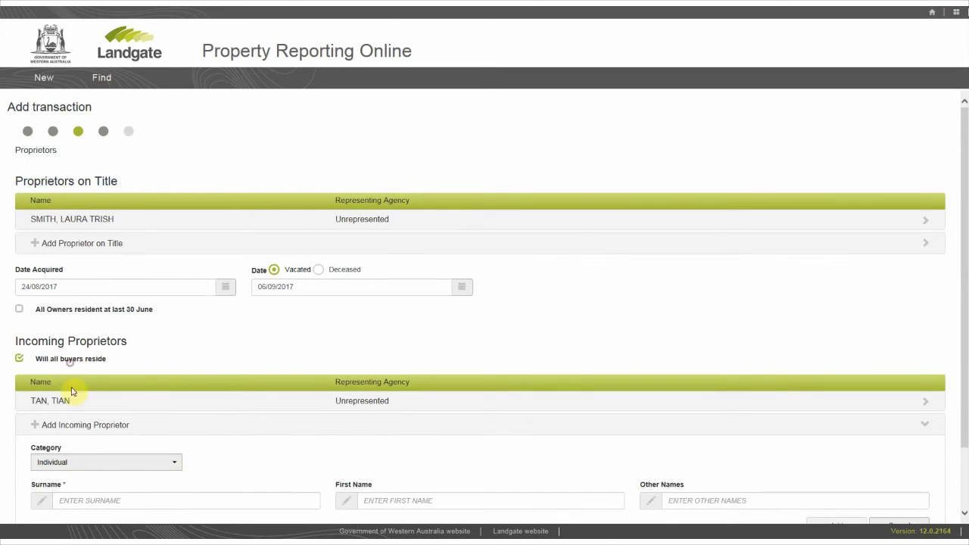
pyautogui.click(75, 501)
pyautogui.write('TAN')
pyautogui.press('Tab')
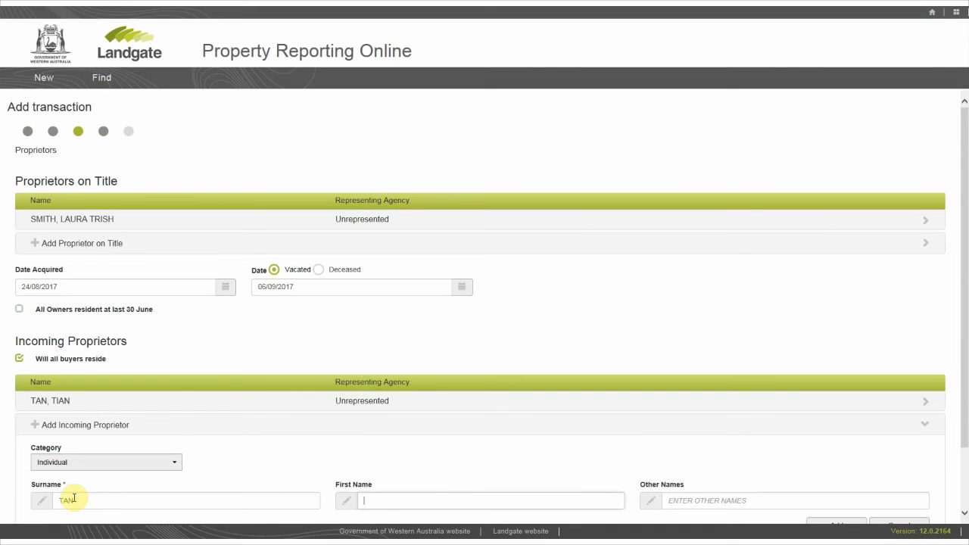
pyautogui.write('MEG')
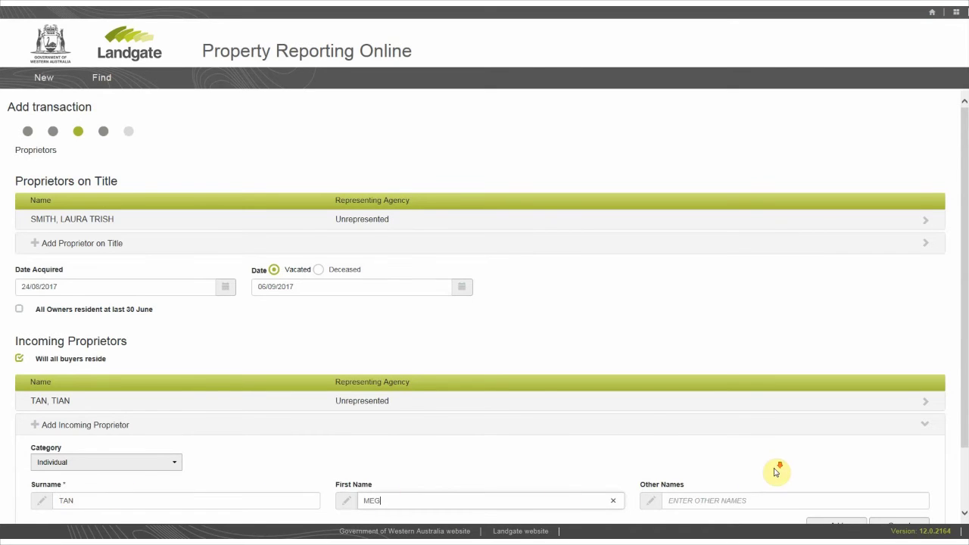
pyautogui.scroll(-1, 757, 474)
pyautogui.click(833, 465)
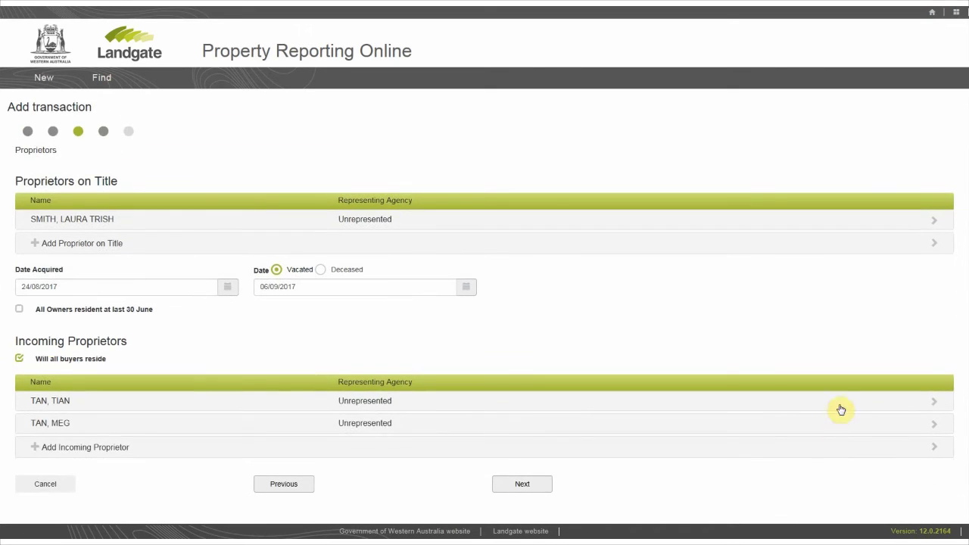
# Have Landgate TEST - Charging represent the first incoming proprietor
pyautogui.click(841, 409)
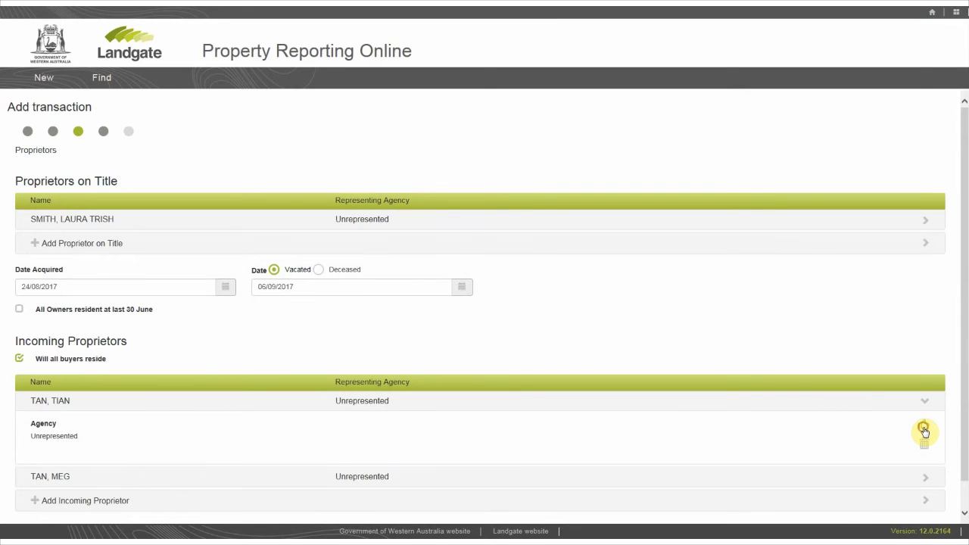
pyautogui.click(924, 430)
pyautogui.scroll(-3, 734, 441)
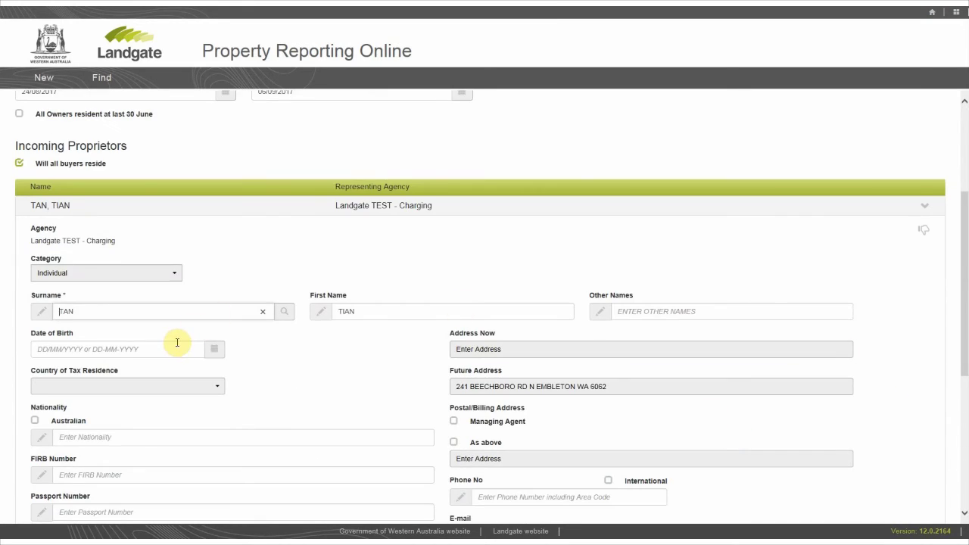
# Give the first proprietor a current address with postcode 6000, state WA, and postal address as above
pyautogui.click(478, 352)
pyautogui.click(340, 102)
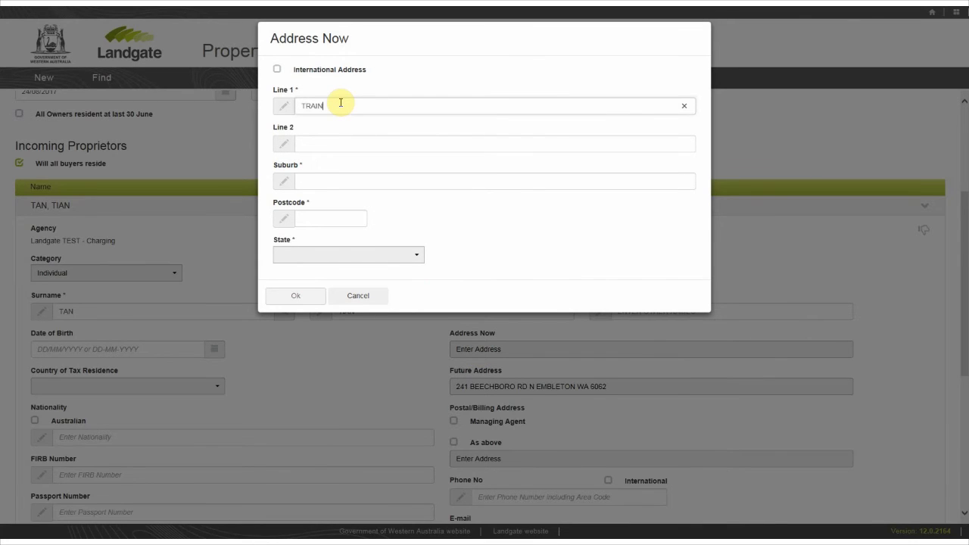
pyautogui.press('Tab')
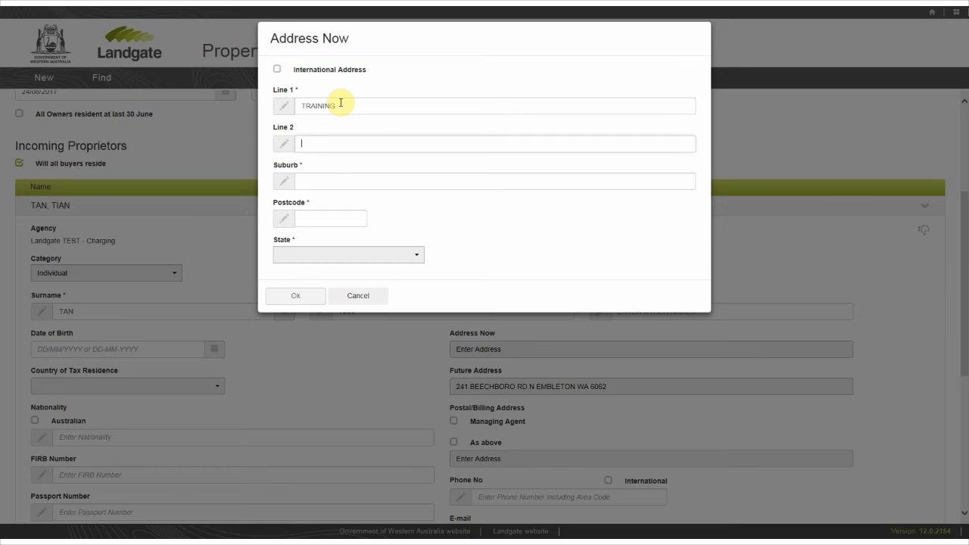
pyautogui.press('Tab')
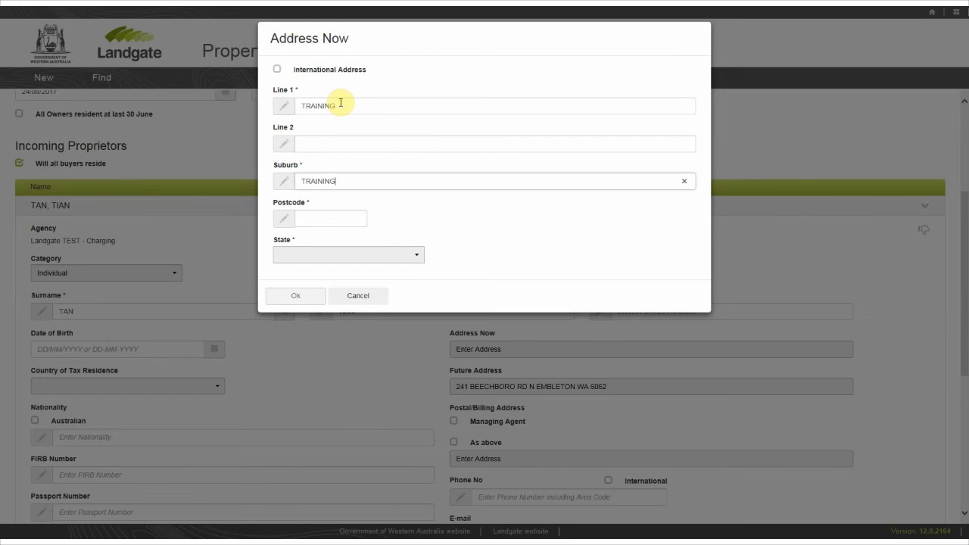
pyautogui.press('Tab')
pyautogui.write('6000')
pyautogui.press('Tab')
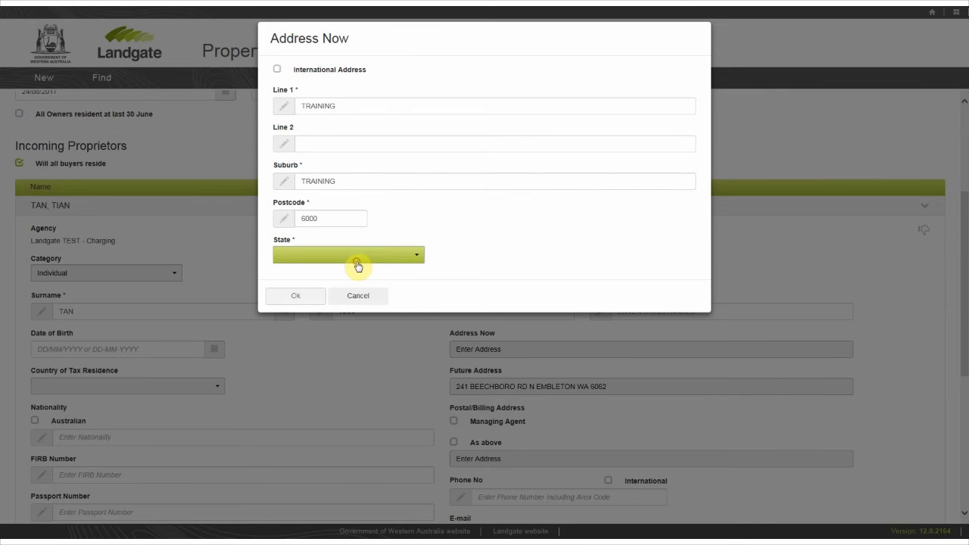
pyautogui.click(358, 261)
pyautogui.click(289, 362)
pyautogui.click(292, 298)
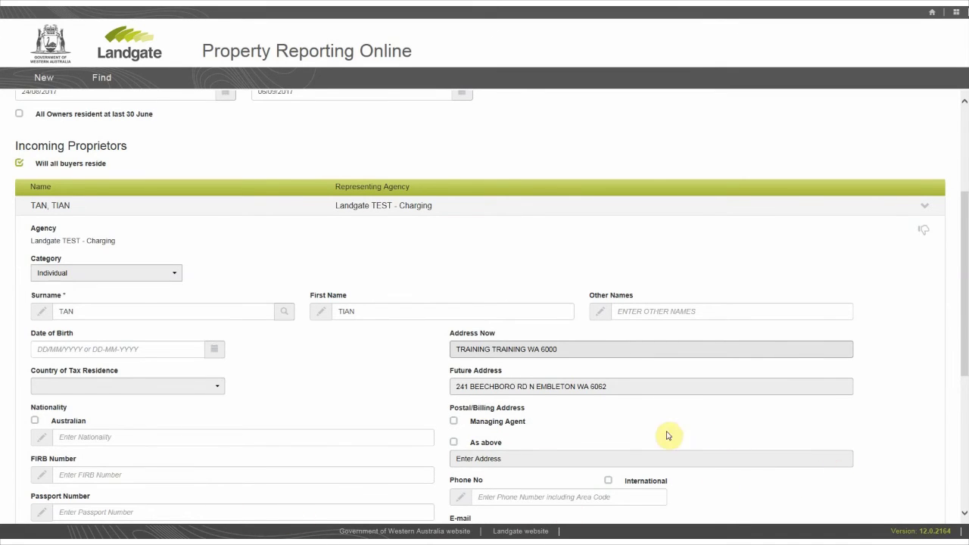
pyautogui.click(496, 447)
pyautogui.scroll(-1, 965, 365)
pyautogui.moveTo(965, 365); pyautogui.dragTo(966, 468)
# Have Landgate TEST - Charging represent the second proprietor, copying the first's contact details
pyautogui.click(559, 441)
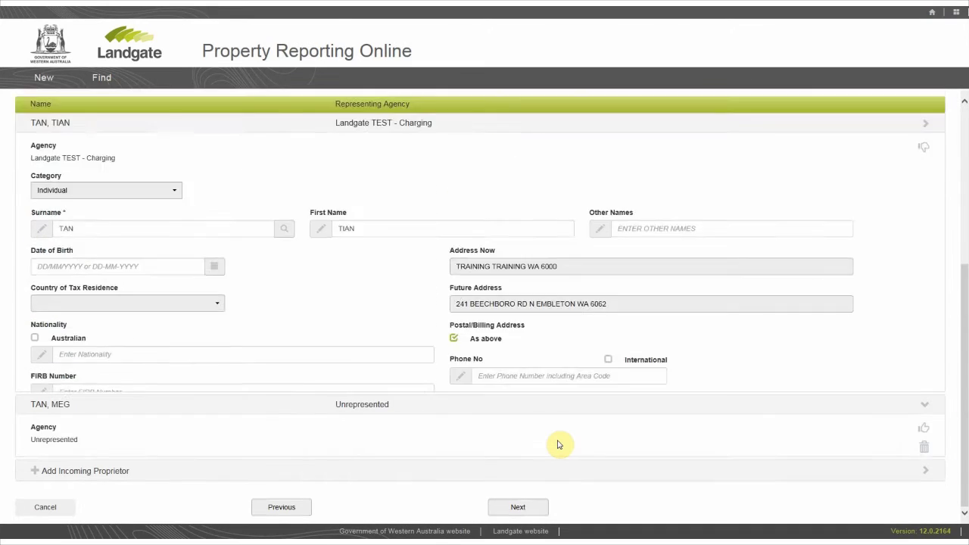
pyautogui.click(924, 419)
pyautogui.scroll(-1, 528, 420)
pyautogui.scroll(-2, 528, 420)
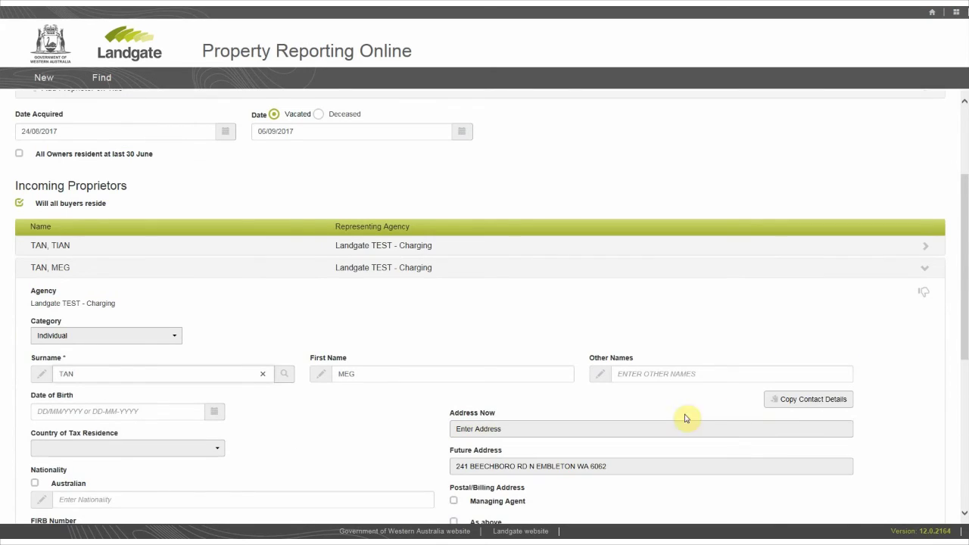
pyautogui.click(794, 407)
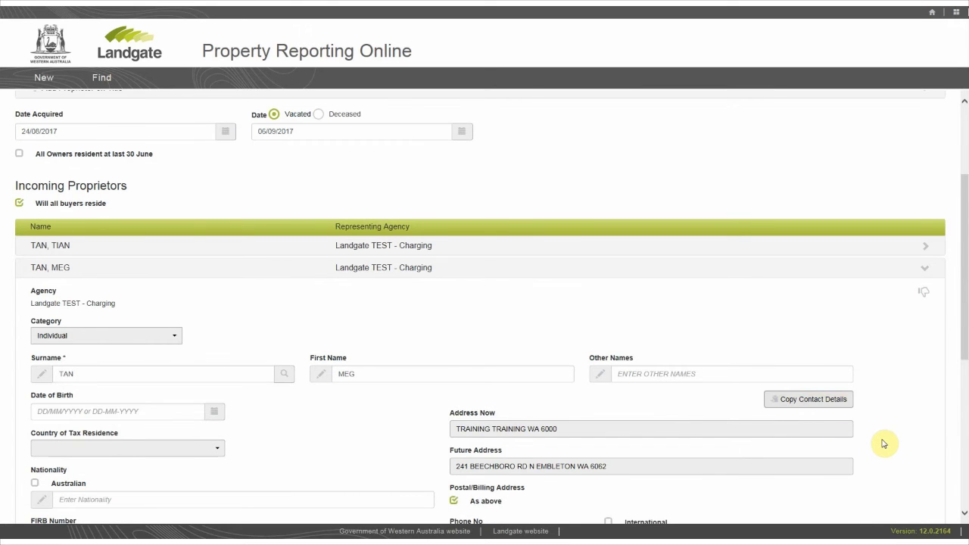
pyautogui.scroll(-2, 886, 442)
pyautogui.scroll(-3, 885, 443)
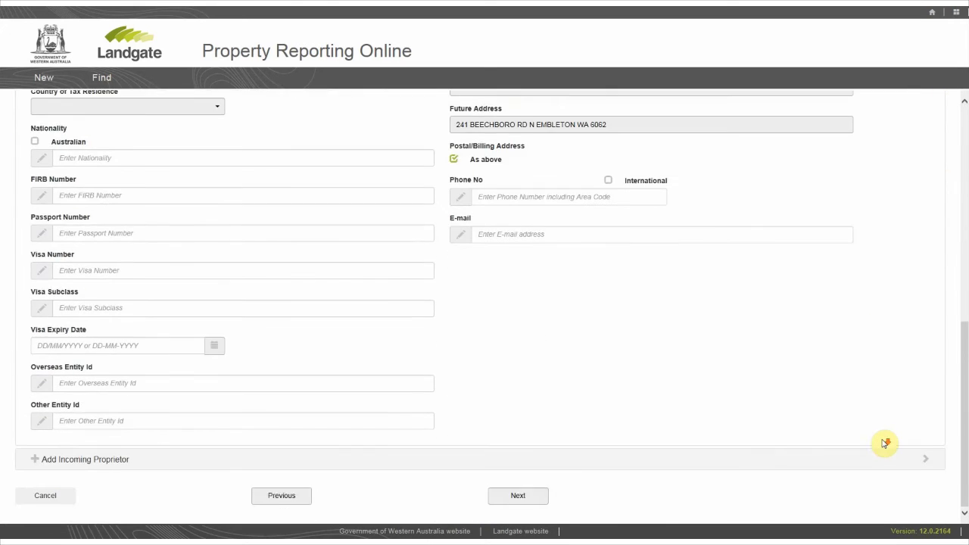
# On the representatives step, fill in the initiating agency's contact phone number and e-mail
pyautogui.click(521, 496)
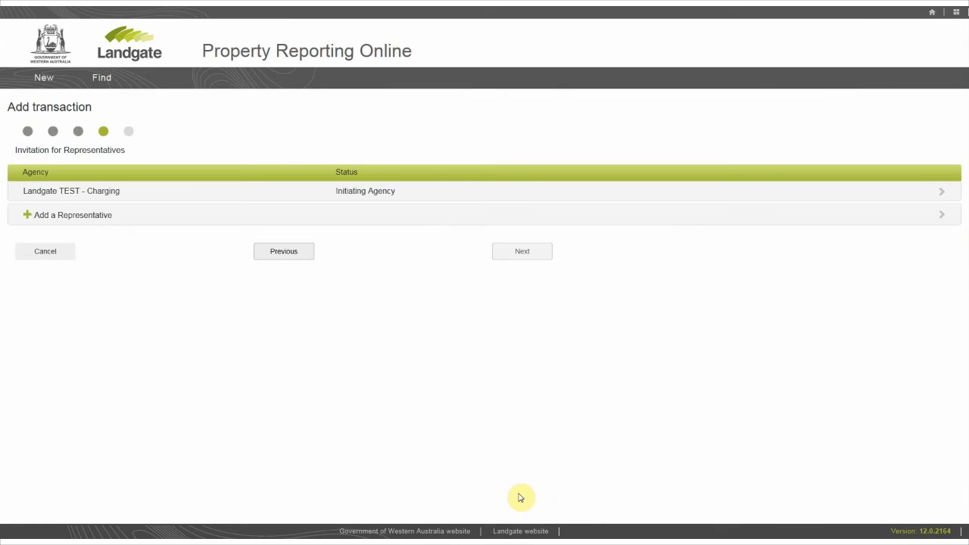
pyautogui.click(418, 196)
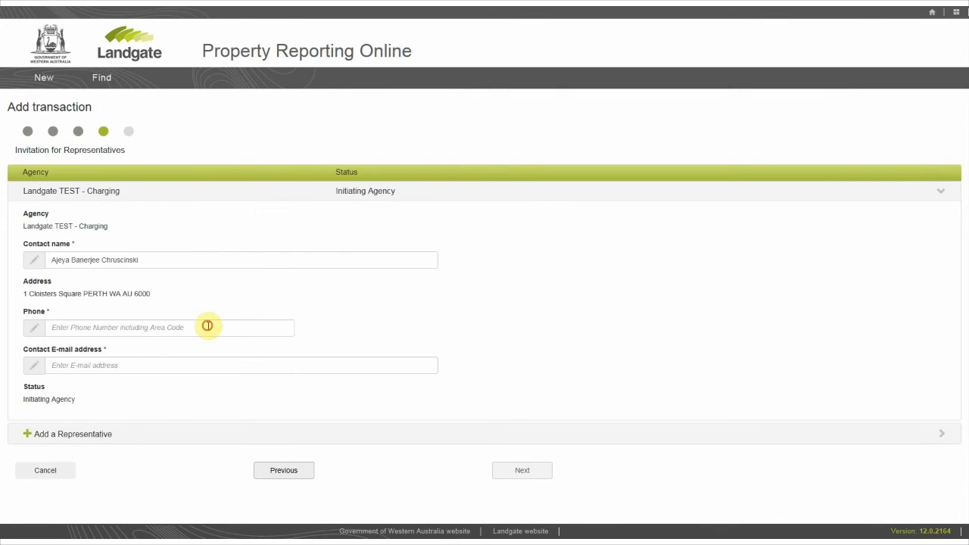
pyautogui.click(201, 325)
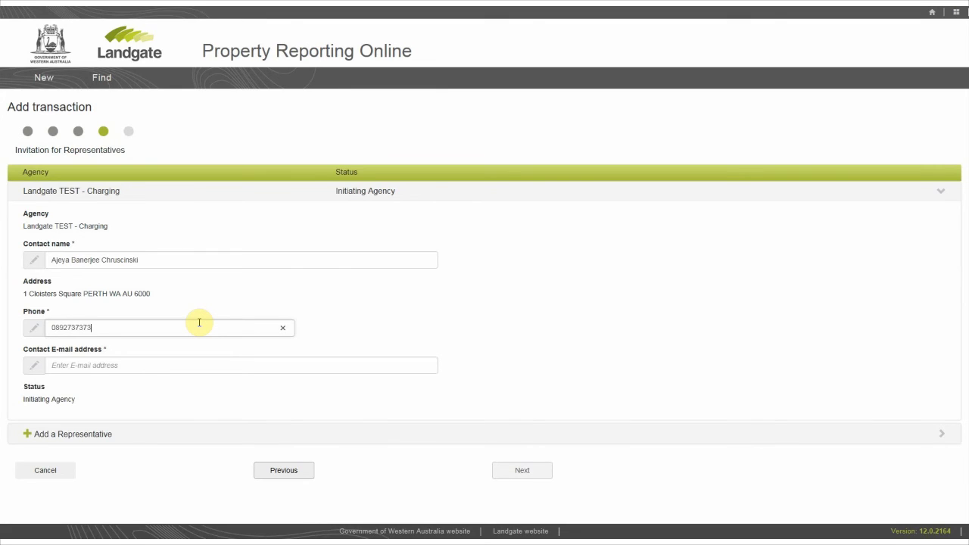
pyautogui.press('Tab')
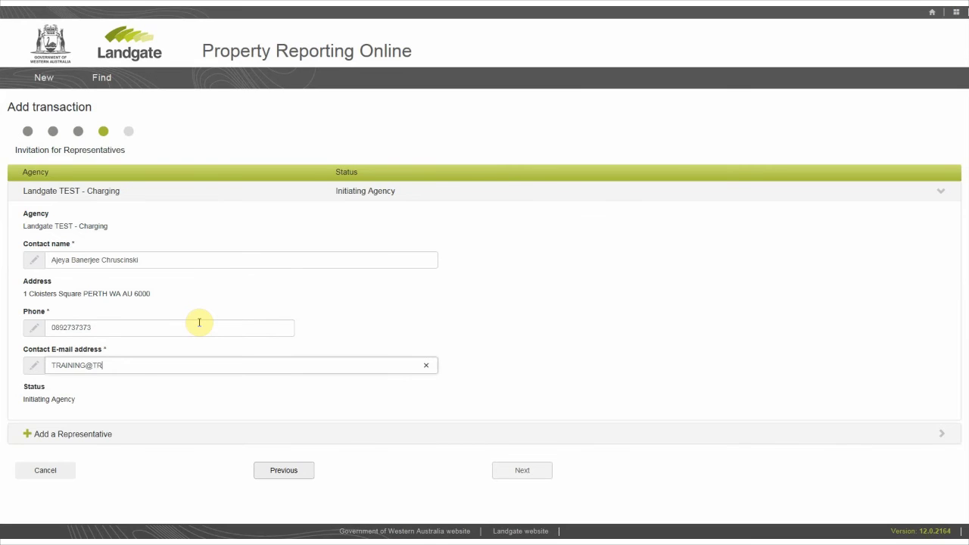
pyautogui.write('.COM')
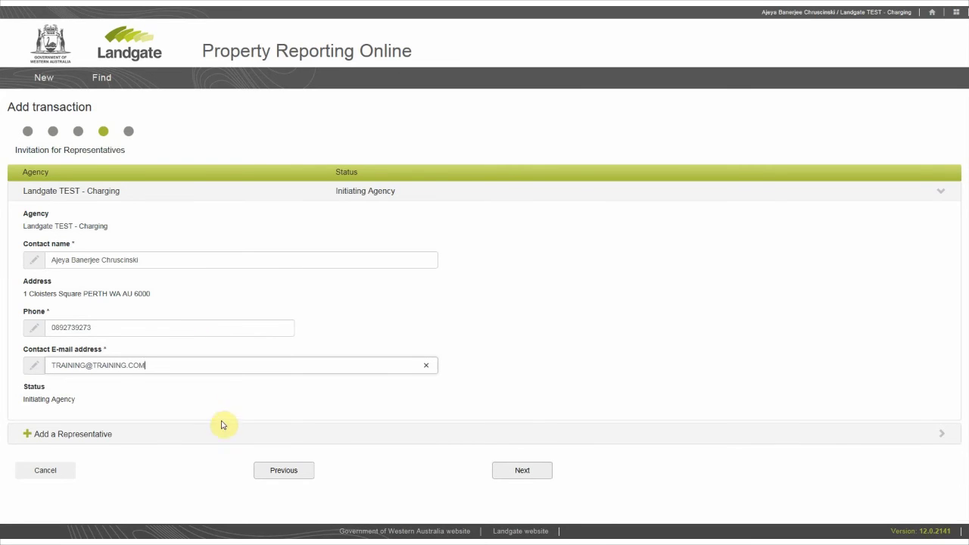
# Invite A1 PROPERTY SETTLEMENTS as an additional representative agency
pyautogui.click(192, 434)
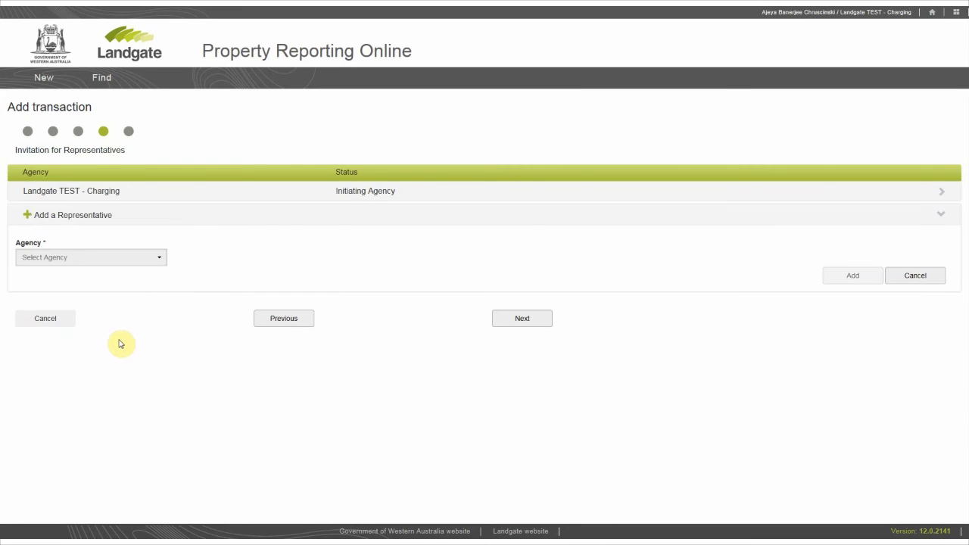
pyautogui.click(101, 261)
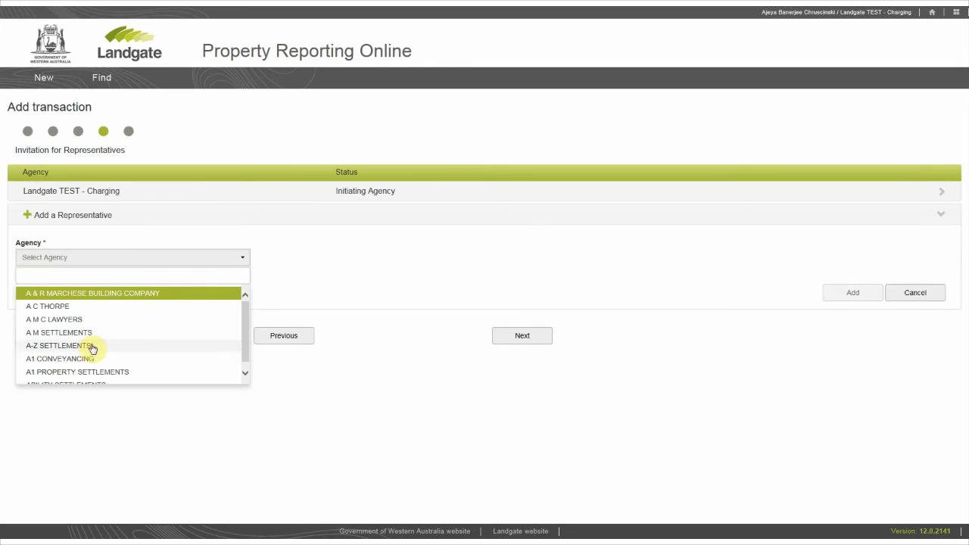
pyautogui.click(107, 375)
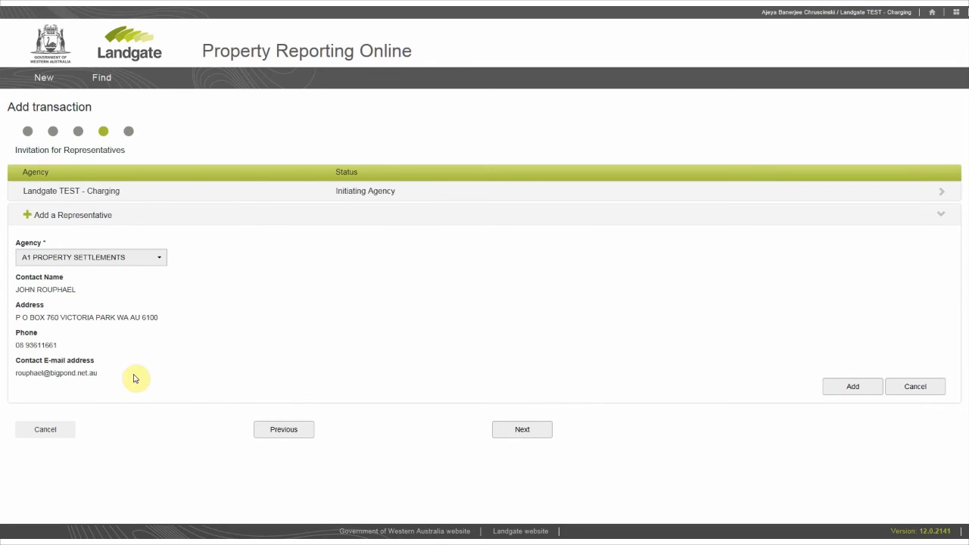
pyautogui.click(836, 386)
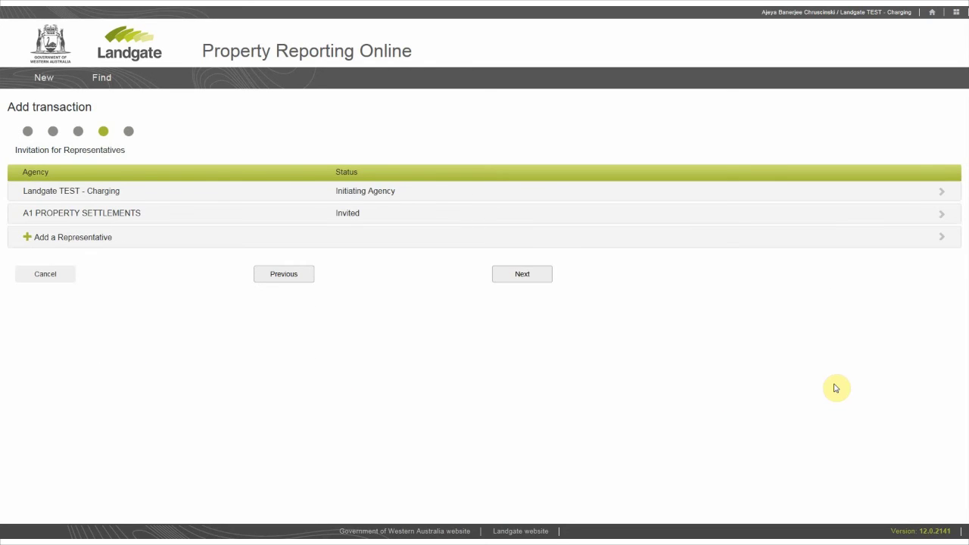
# Review title 1814-536's details, tick the true-and-correct declaration, and submit the transaction
pyautogui.click(520, 278)
pyautogui.scroll(-3, 555, 353)
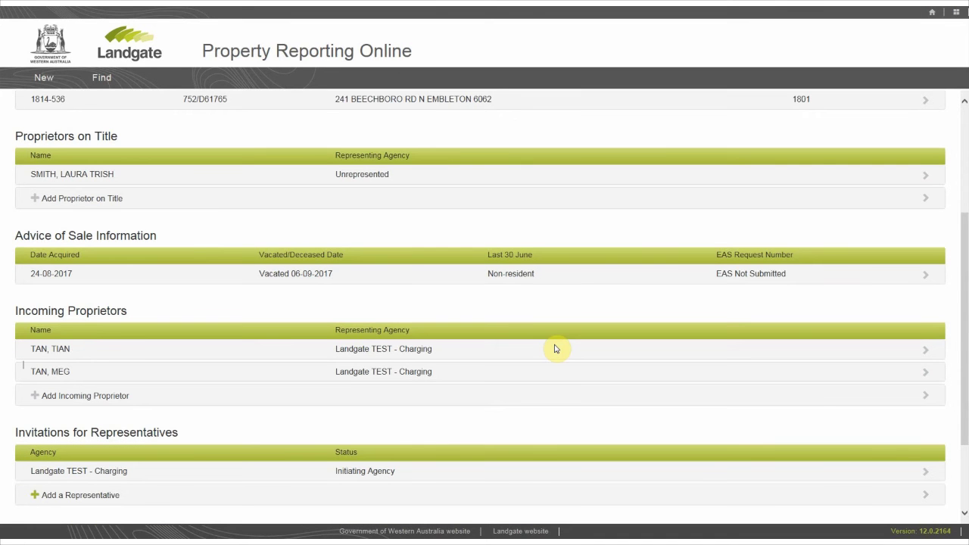
pyautogui.click(830, 102)
pyautogui.click(829, 102)
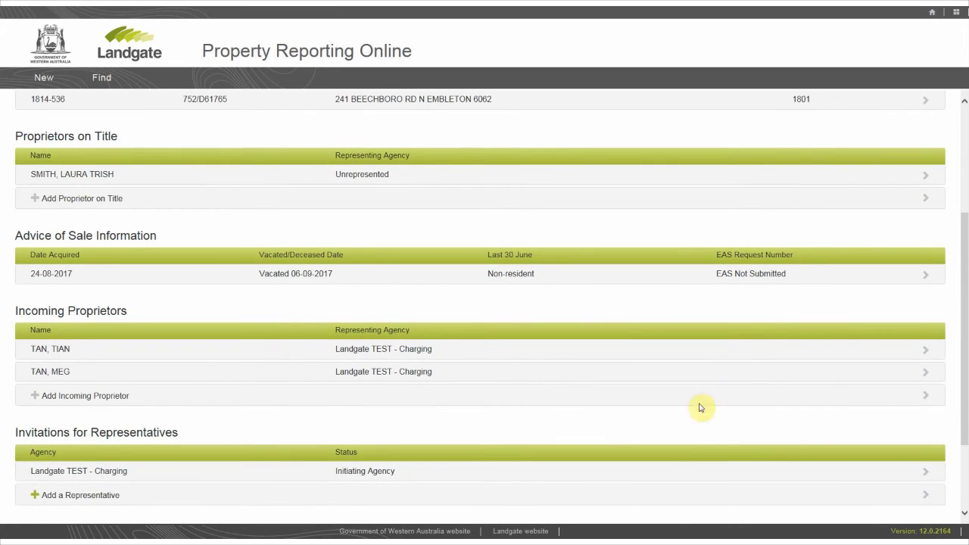
pyautogui.scroll(-2, 693, 424)
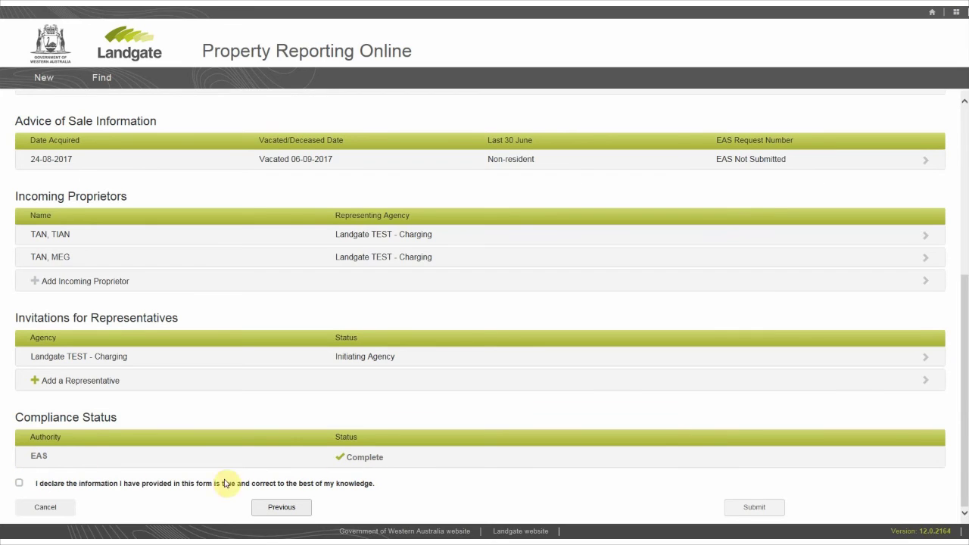
pyautogui.click(20, 484)
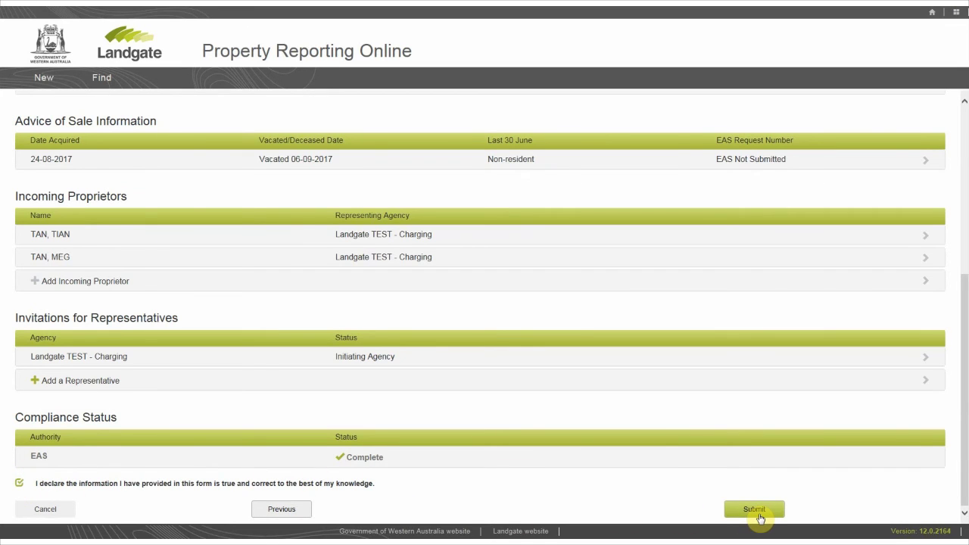
pyautogui.click(754, 510)
# Dismiss the transaction-saved confirmation and scroll through the Review Transaction - 275 page
pyautogui.scroll(1, 844, 458)
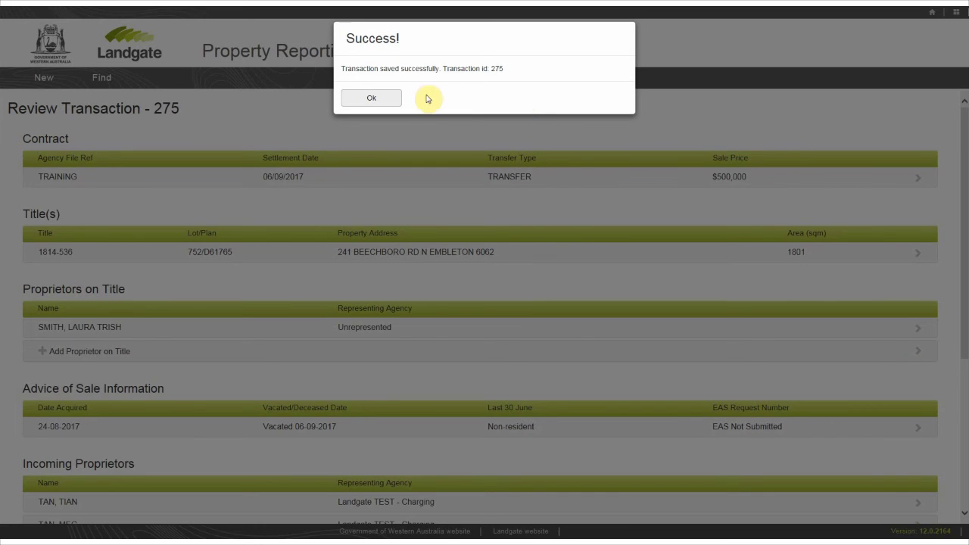
pyautogui.click(382, 98)
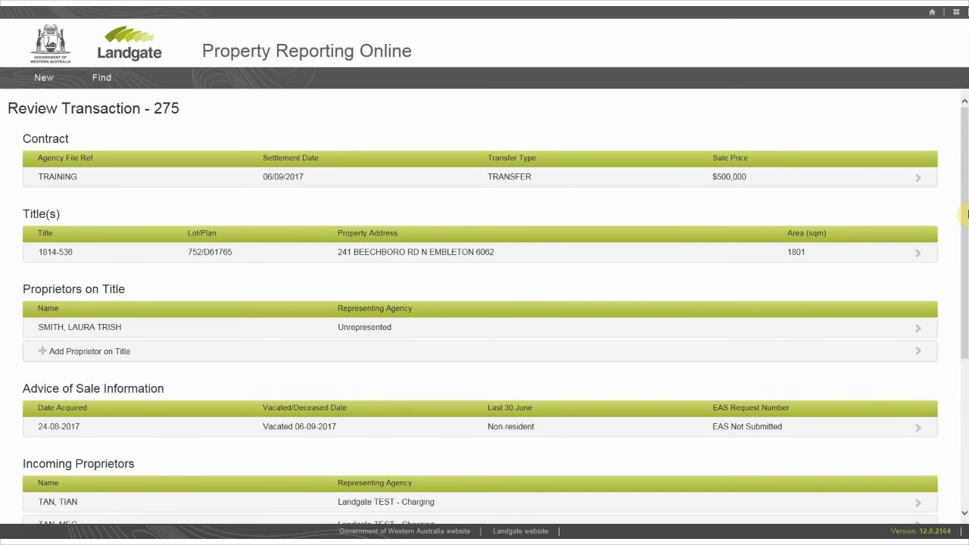
pyautogui.scroll(-1, 967, 244)
pyautogui.moveTo(967, 245); pyautogui.dragTo(967, 393)
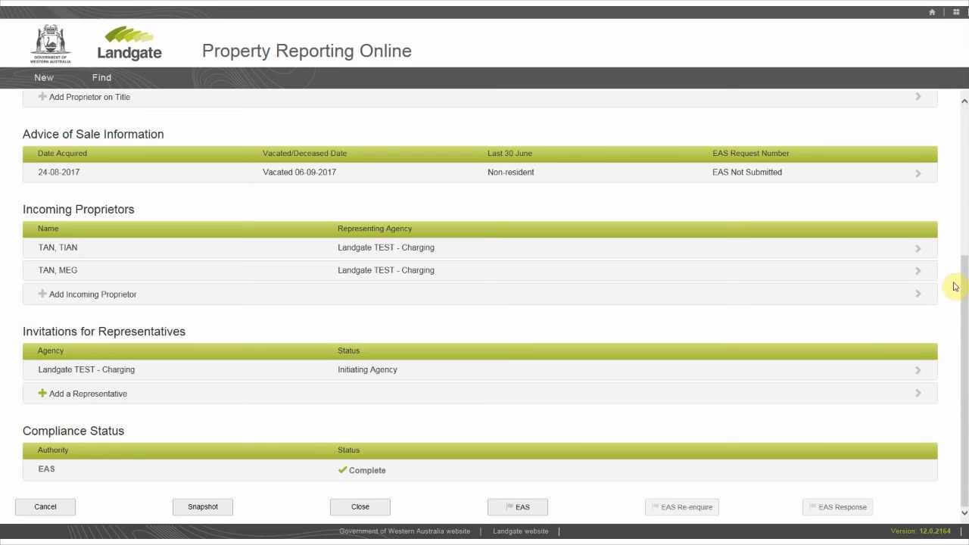
pyautogui.click(841, 174)
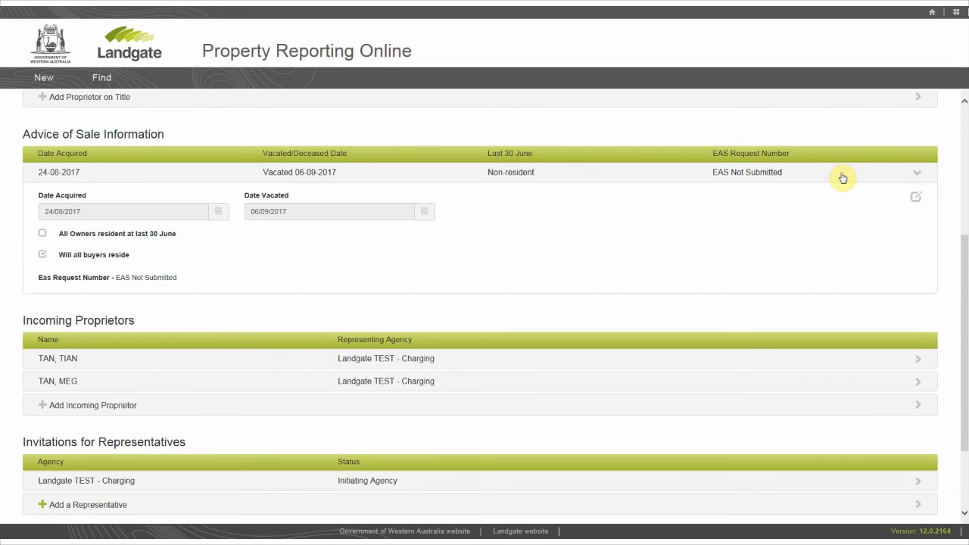
pyautogui.click(916, 200)
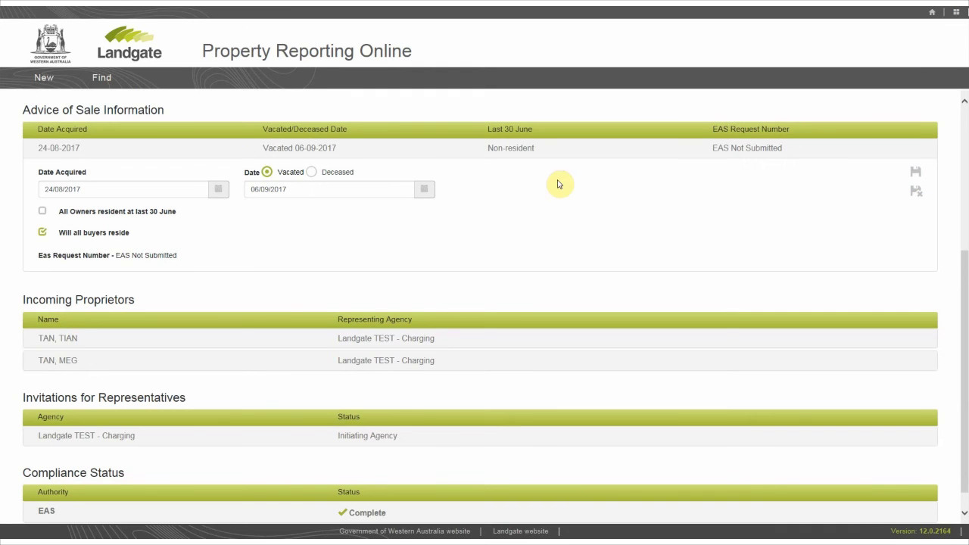
pyautogui.click(916, 175)
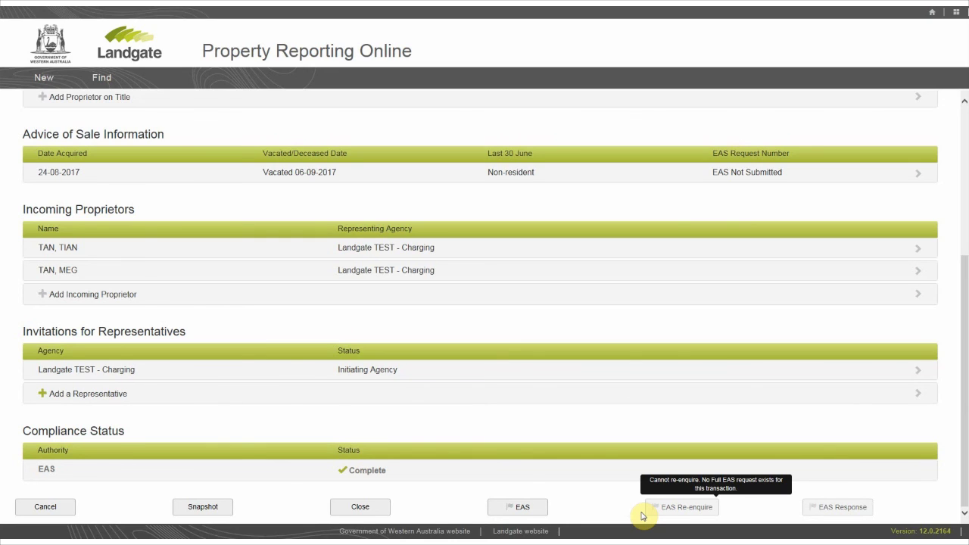
# Start the EAS request, leave Advice of Sale Only unticked, and view the $89.80 fee total
pyautogui.click(512, 511)
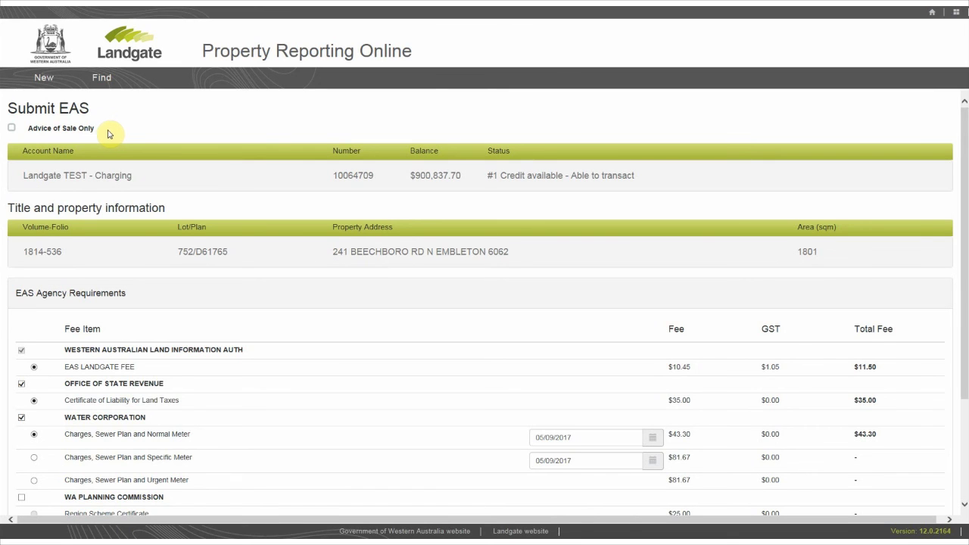
pyautogui.click(12, 128)
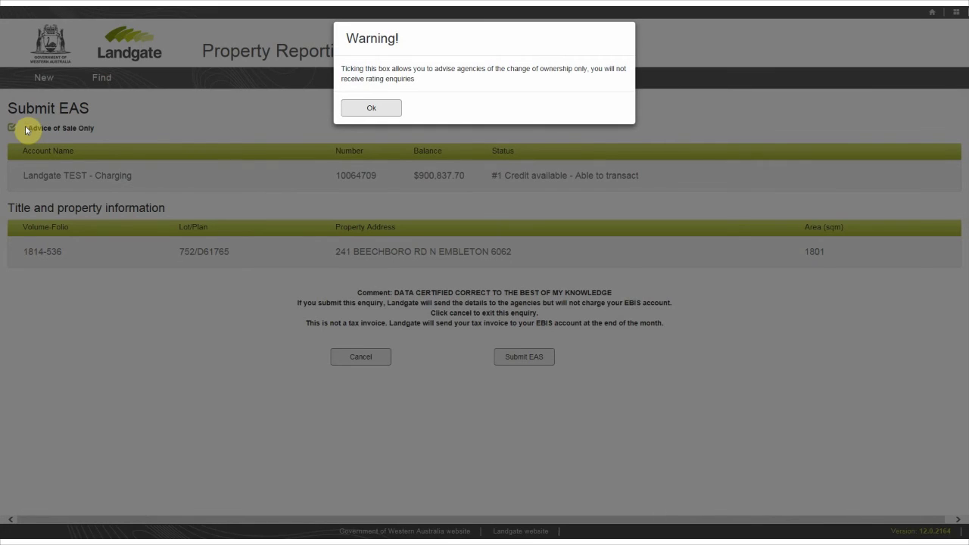
pyautogui.click(359, 111)
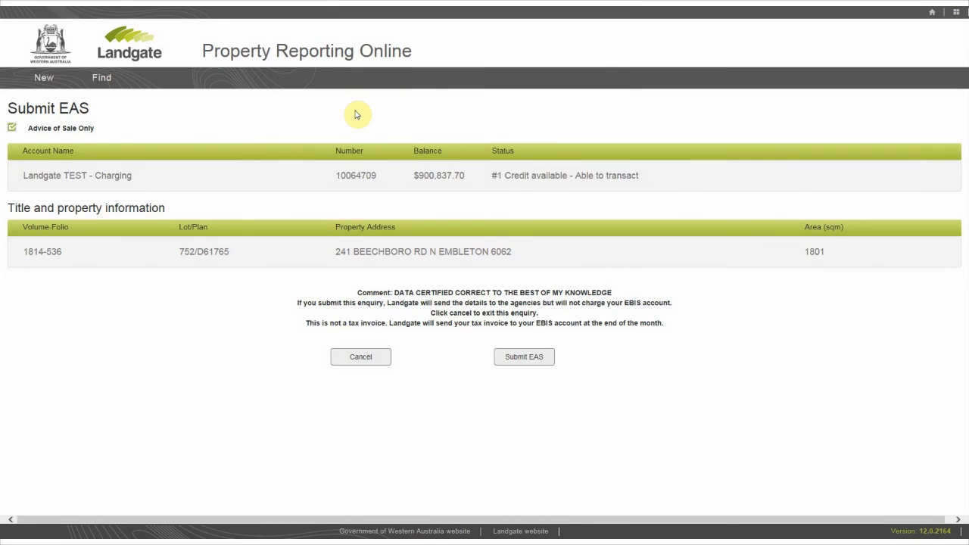
pyautogui.click(12, 128)
pyautogui.scroll(-3, 422, 298)
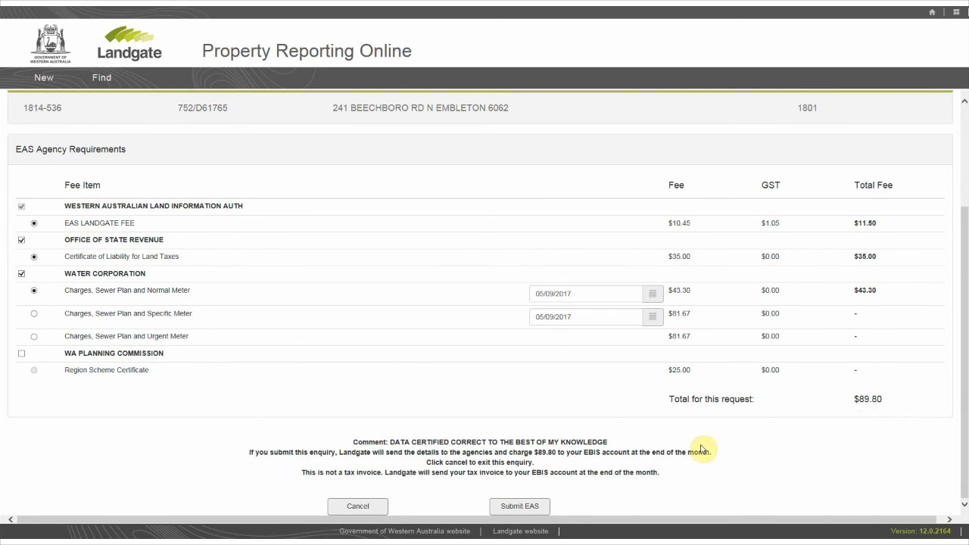
# Submit transaction 275's EAS request with the listed fees, confirm it, and check the request number under Advice of Sale
pyautogui.click(521, 507)
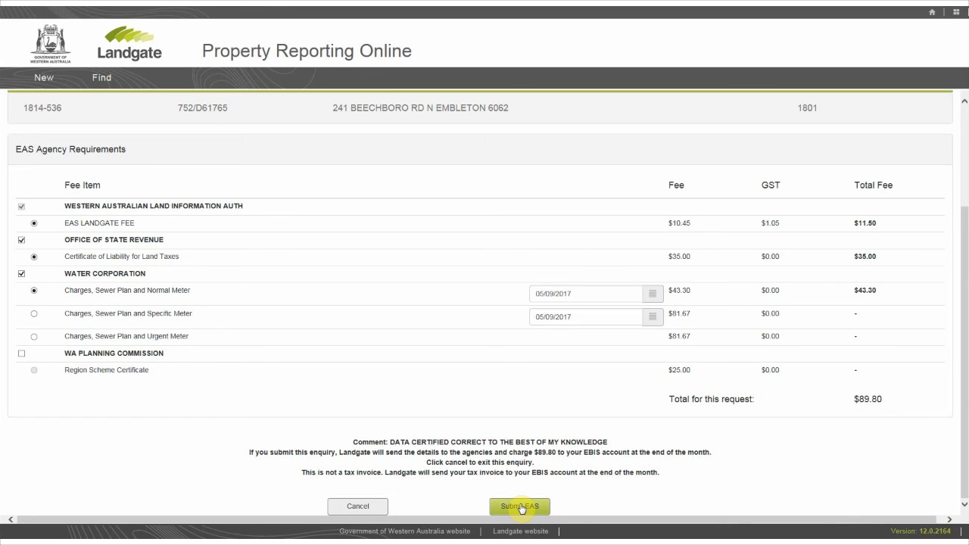
pyautogui.click(520, 508)
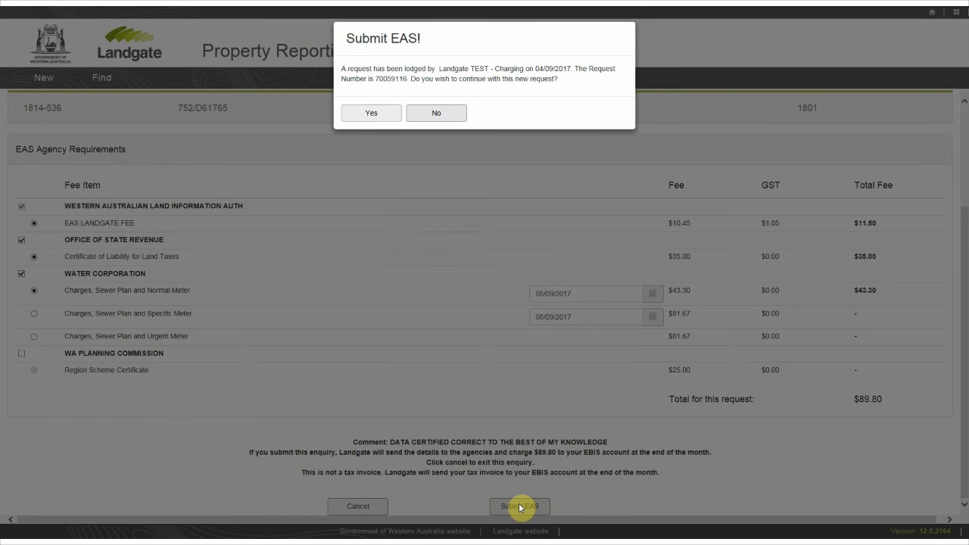
pyautogui.click(370, 114)
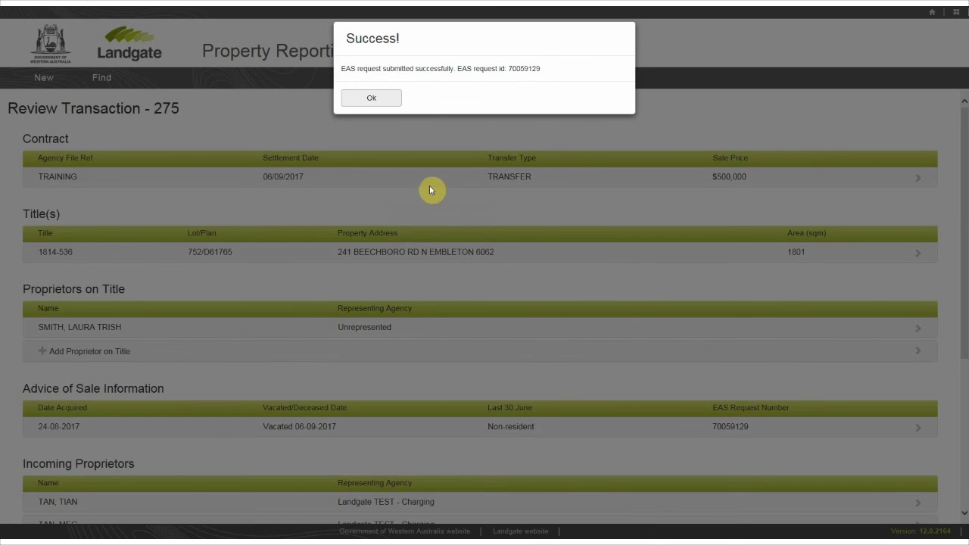
pyautogui.click(381, 95)
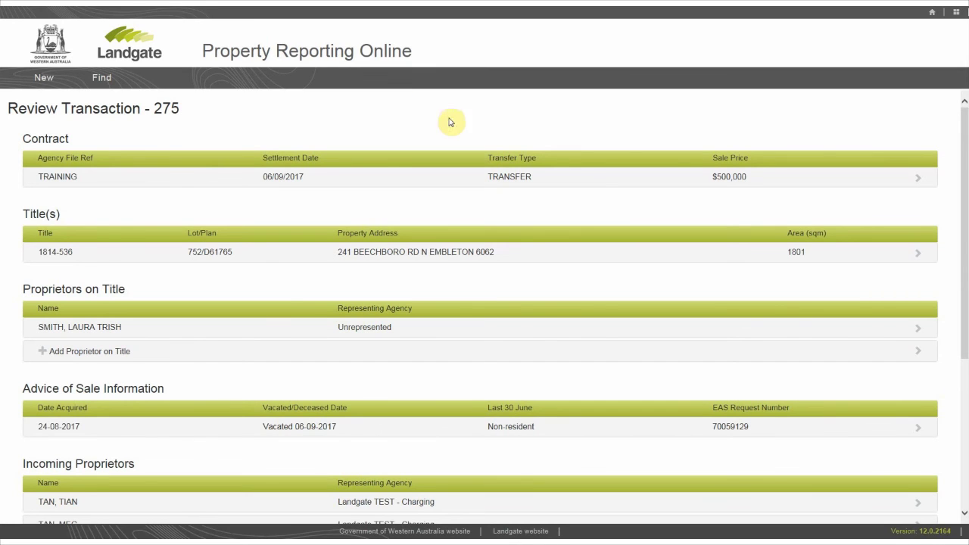
pyautogui.scroll(-2, 551, 376)
pyautogui.scroll(-2, 551, 376)
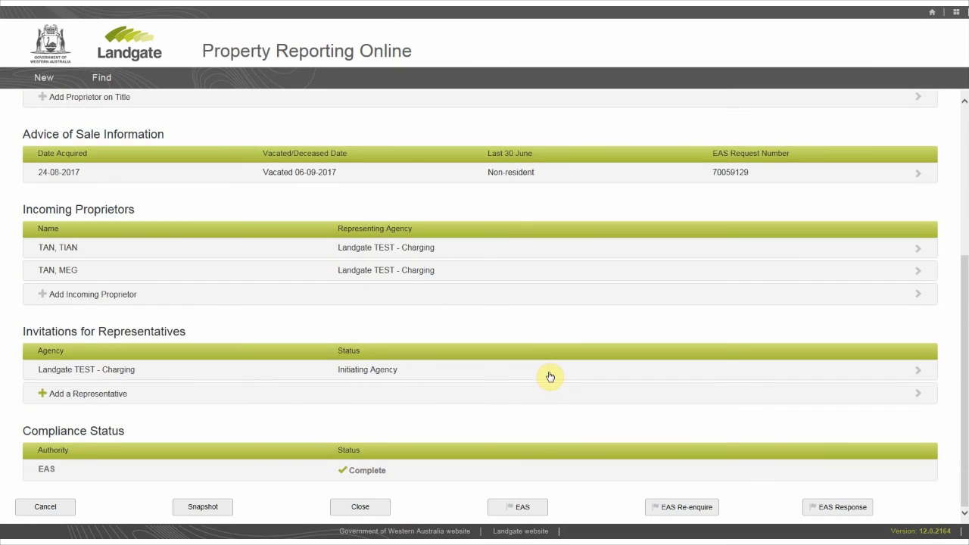